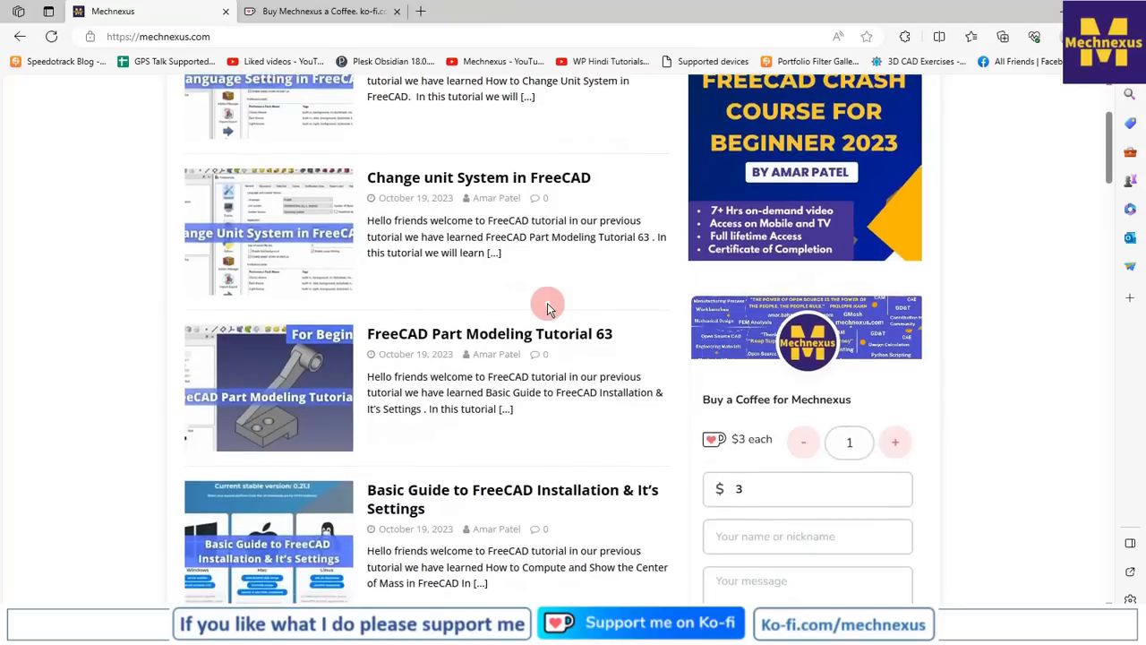
Look through the tutorial list on mechnexus.com and the donation section of the Mechnexus Ko-fi page
scroll(548, 305, down, 3)
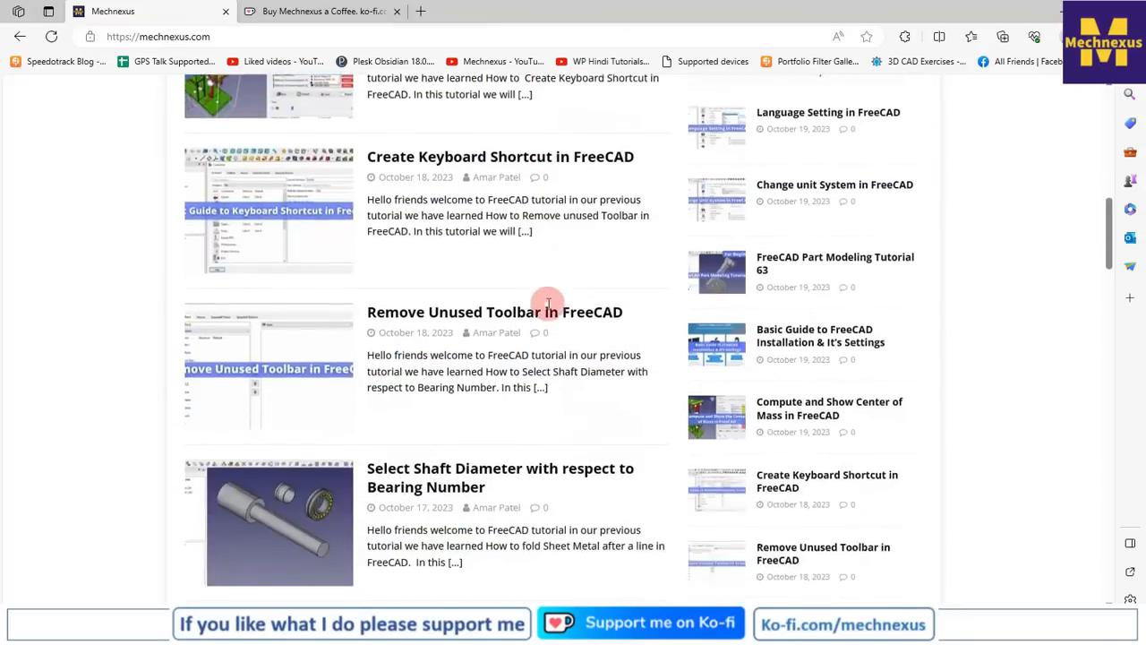
scroll(545, 302, up, 7)
scroll(548, 309, up, 3)
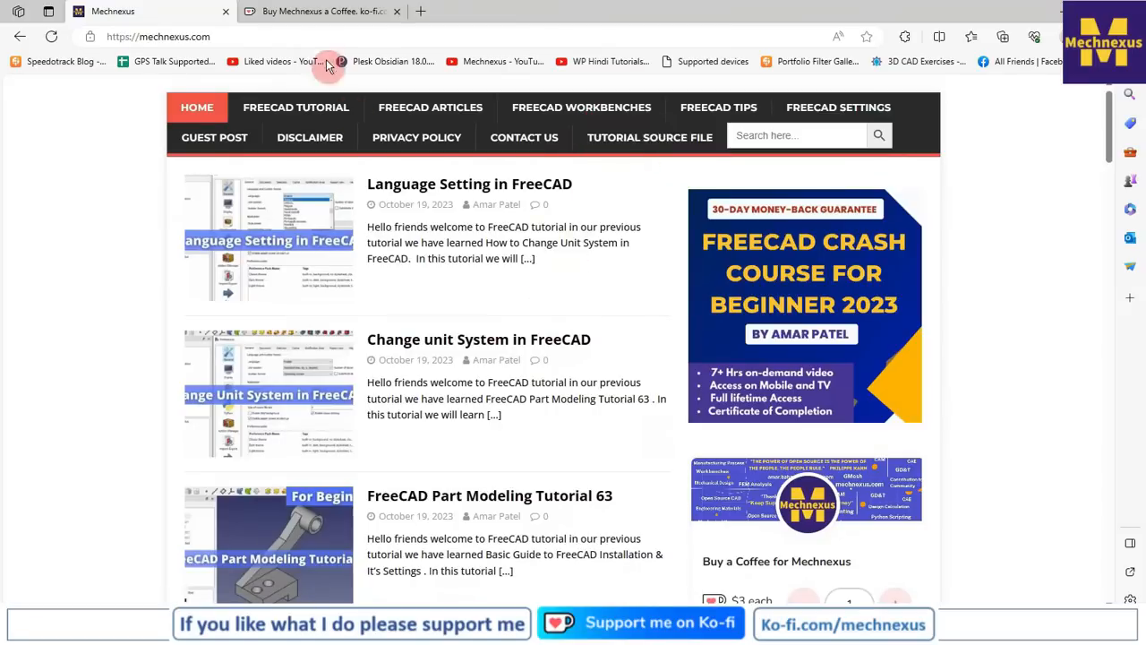
click(328, 13)
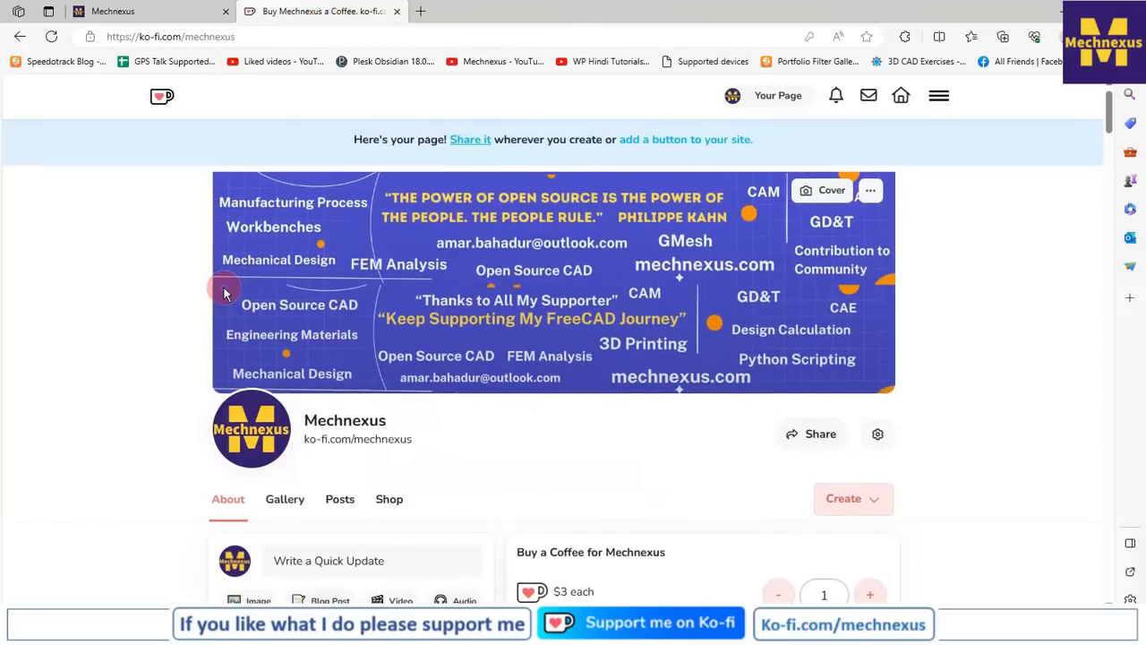
scroll(224, 294, down, 1)
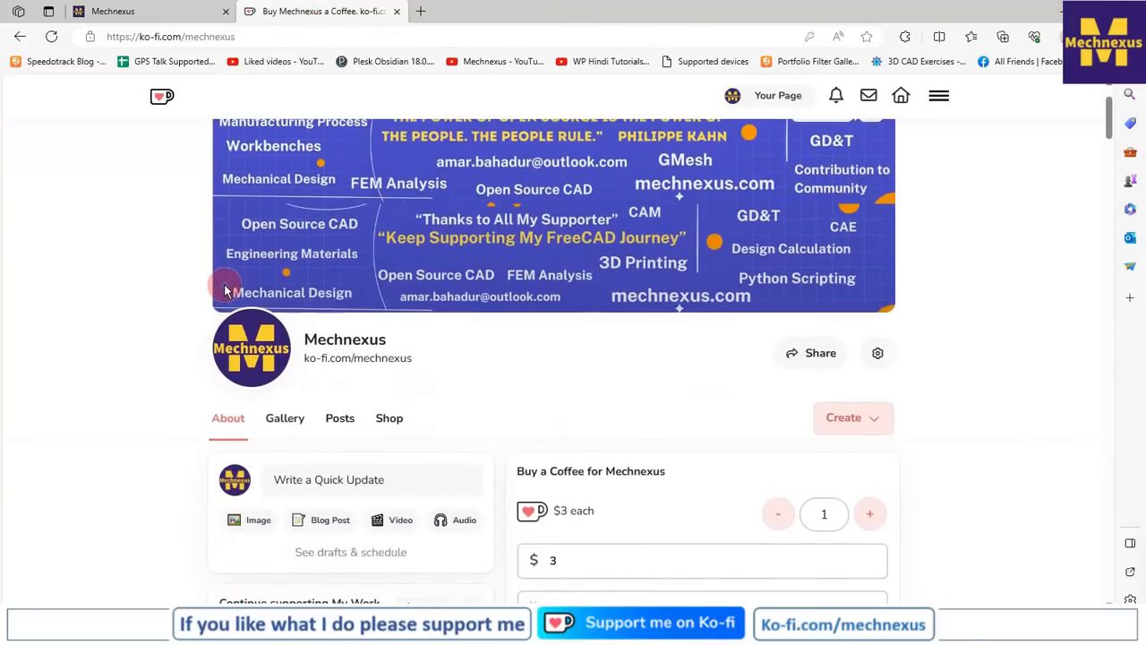
scroll(437, 299, down, 3)
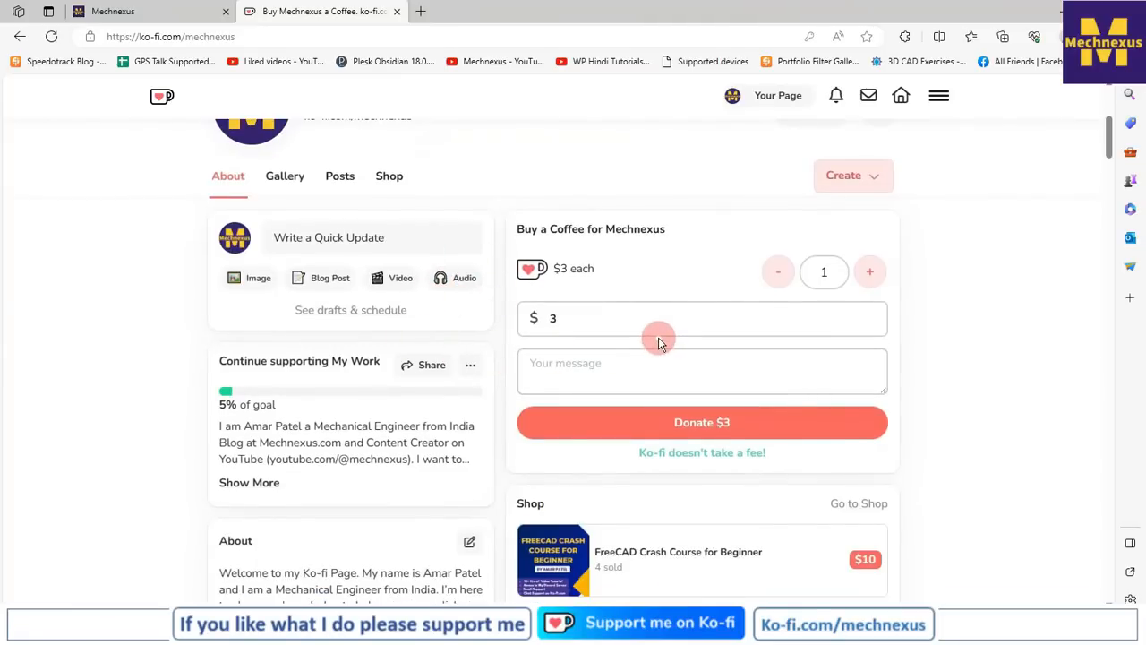
scroll(659, 344, up, 1)
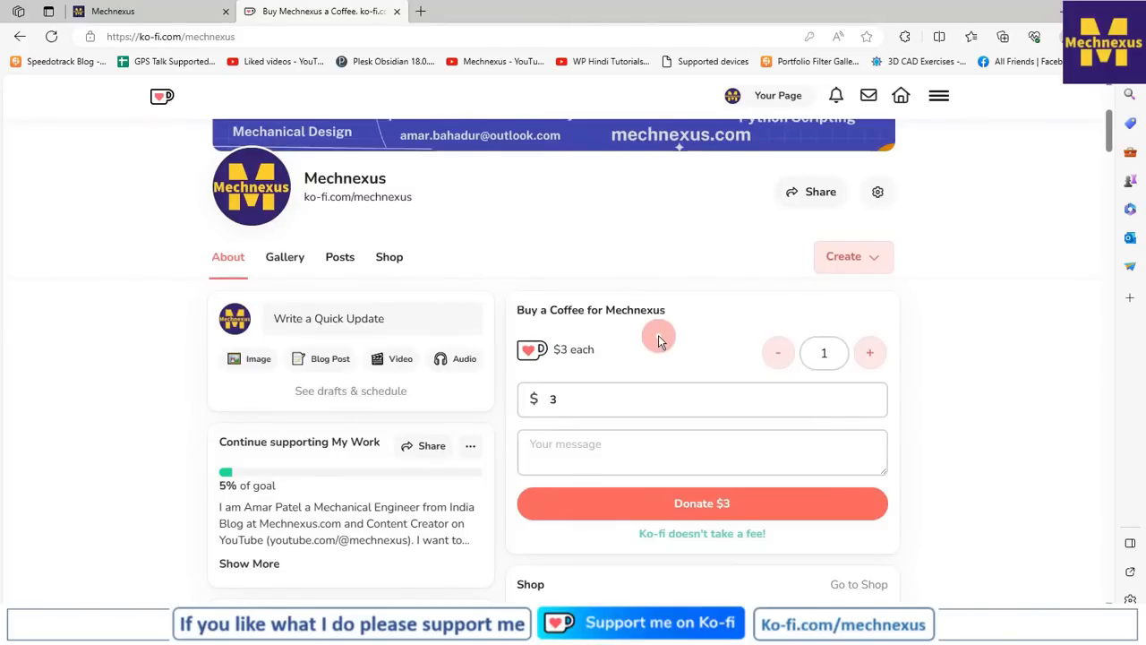
scroll(658, 341, up, 3)
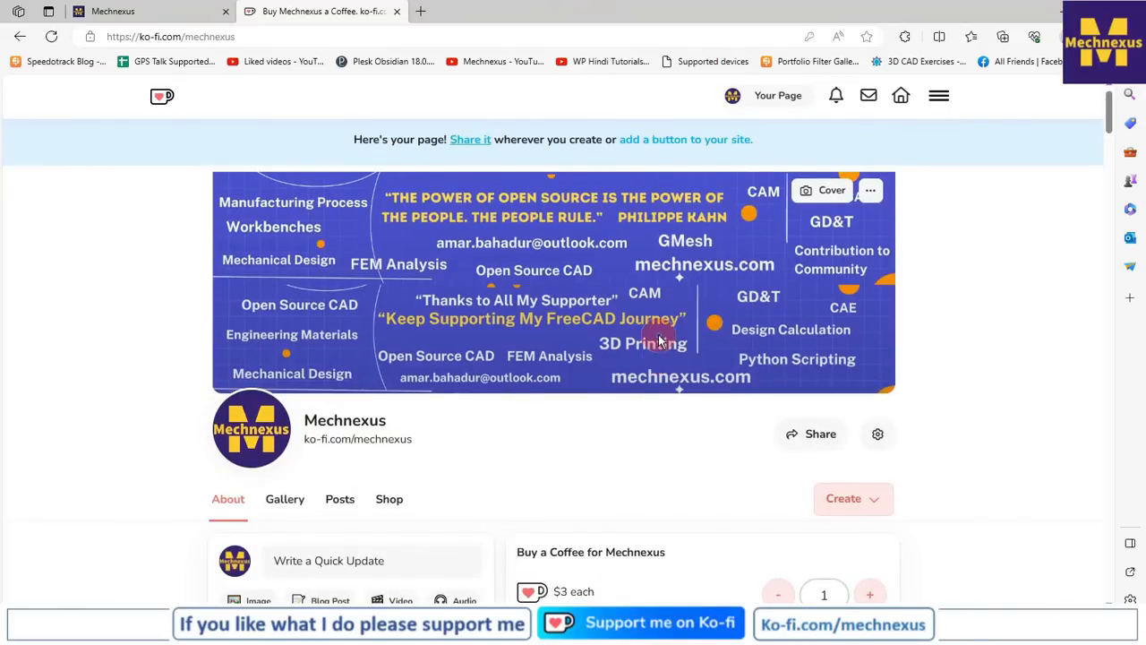
scroll(658, 340, down, 1)
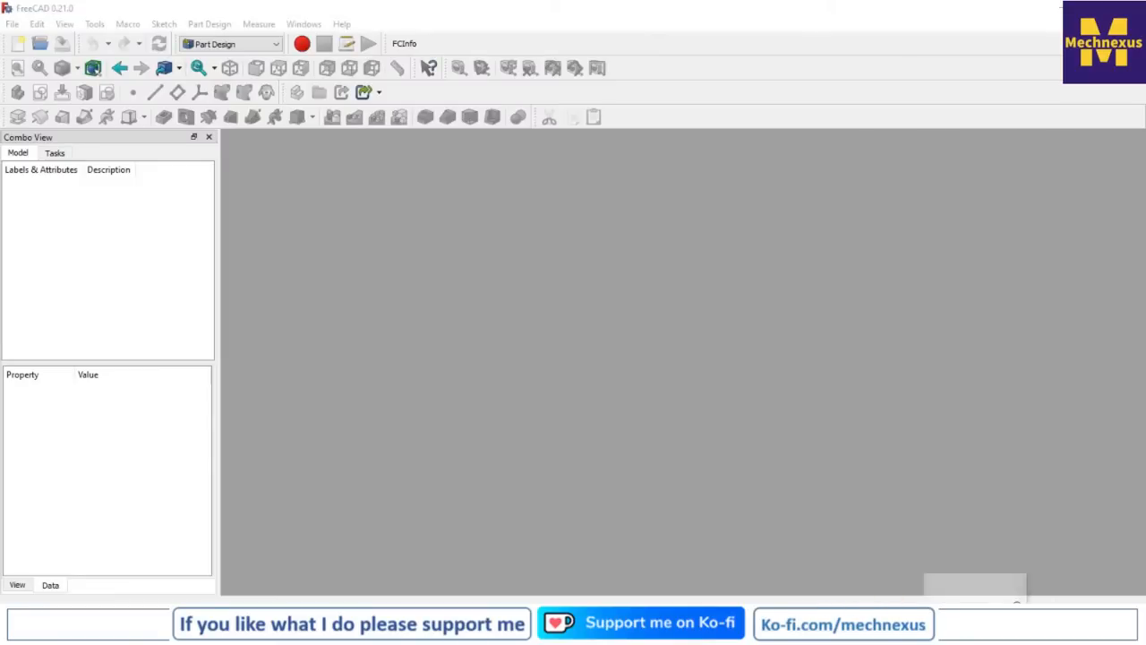
Switch to Snipping Tool, read the SubtractiveHelix description, and return to FreeCAD
key(alt+Tab)
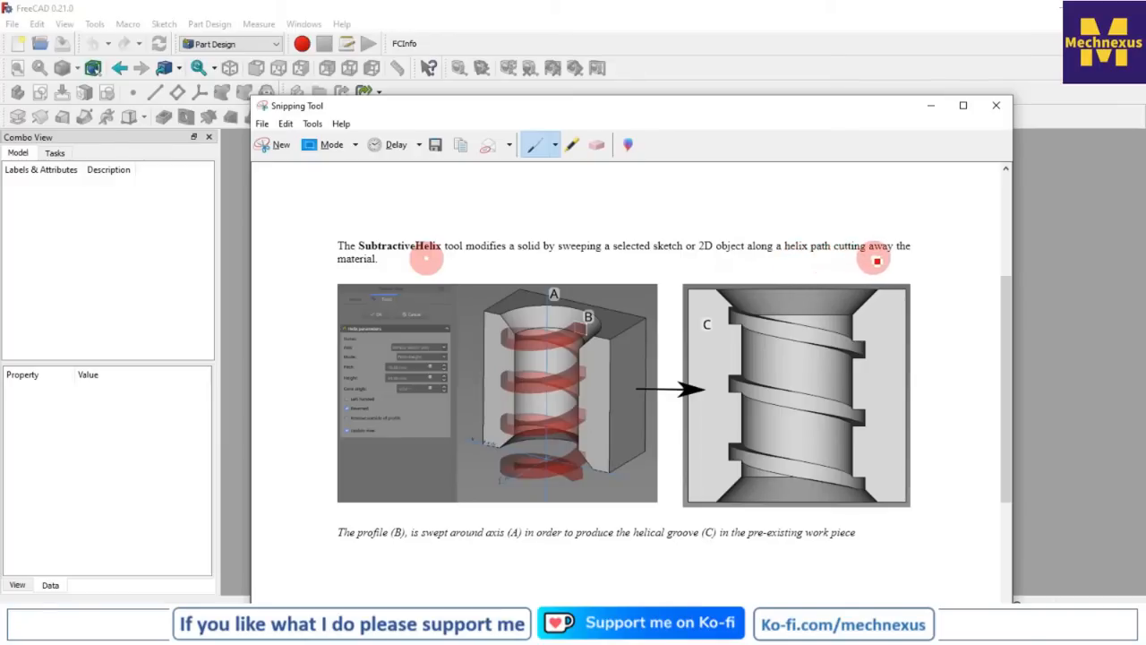
click(930, 105)
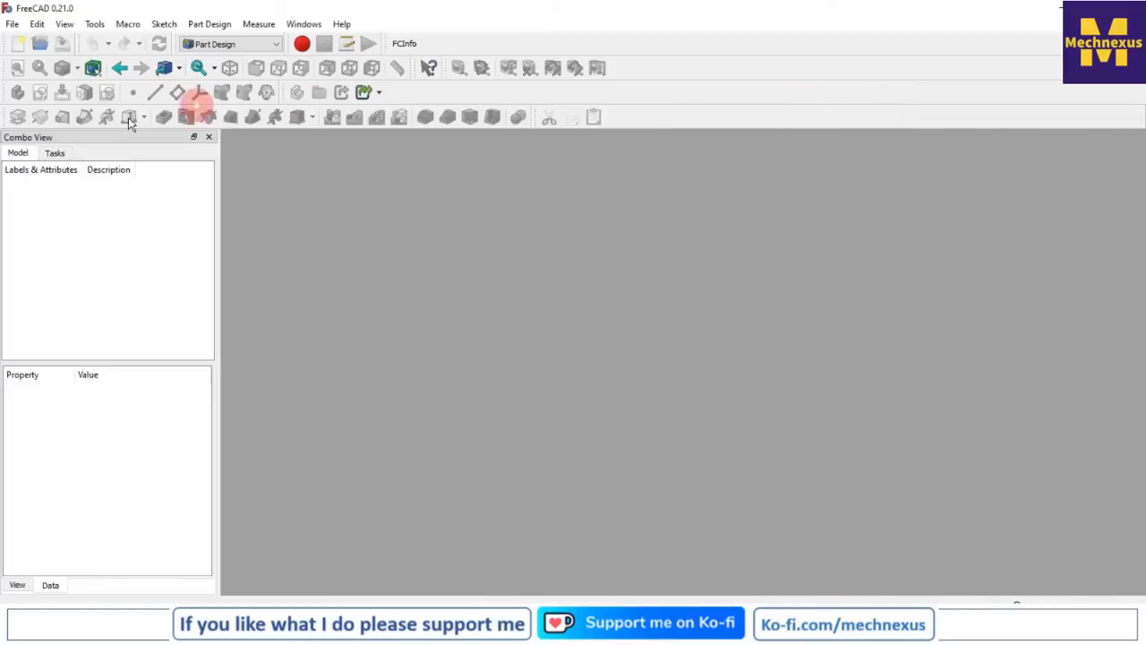
Create a new document and add a body to it
click(18, 44)
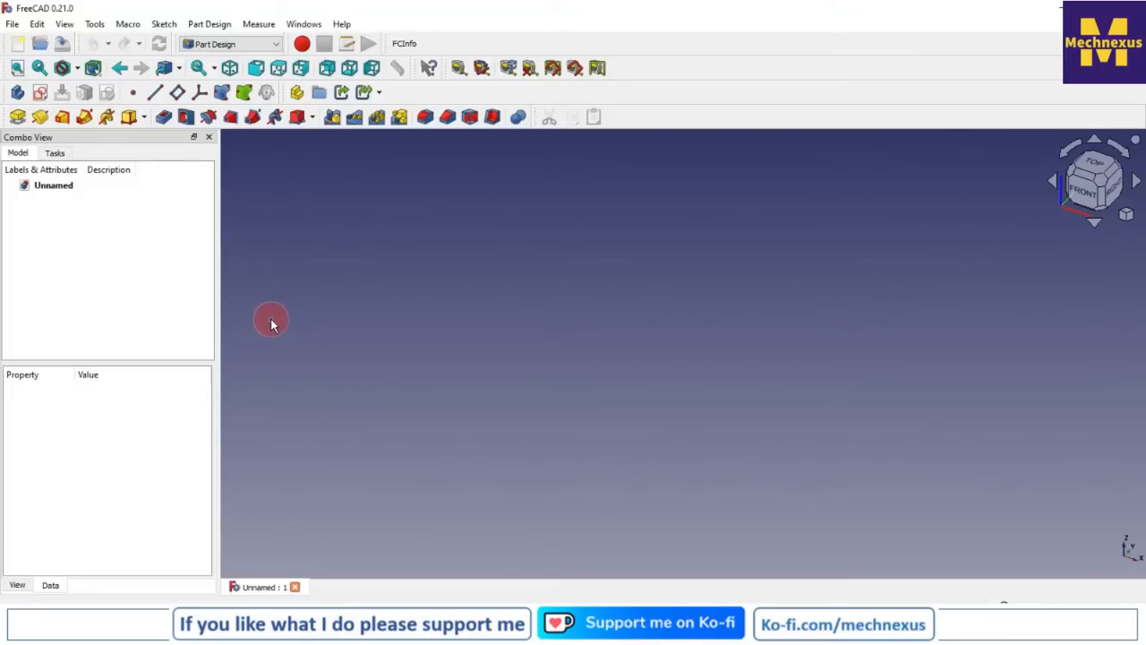
click(18, 93)
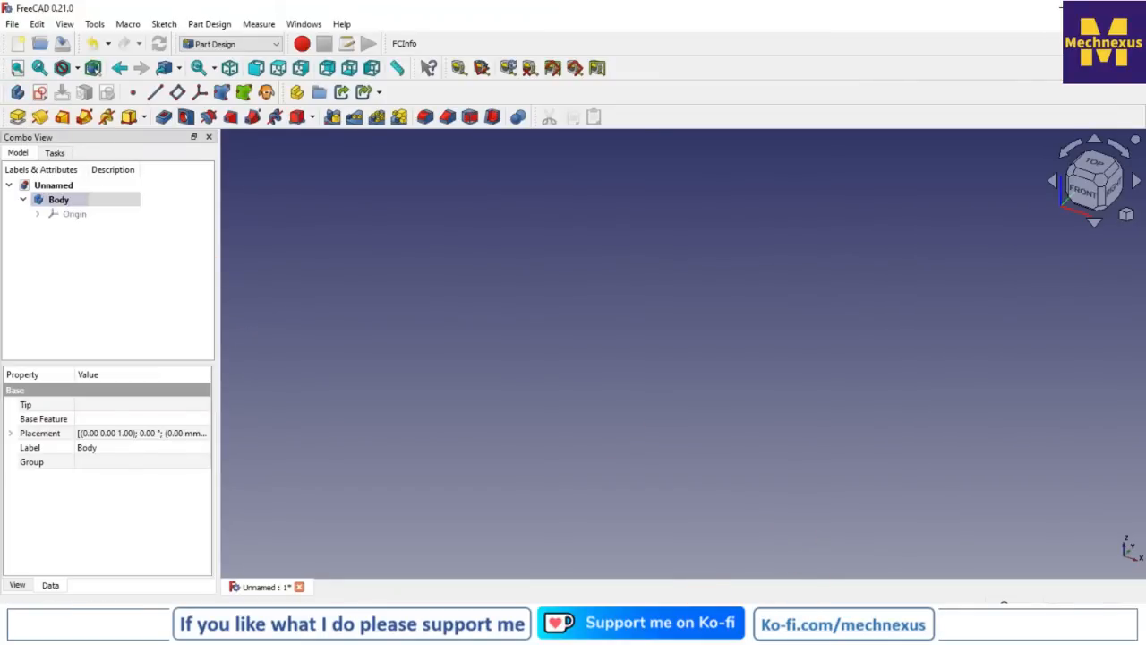
Switch to Snipping Tool, circle the helix parameters in the SubtractiveHelix reference image, and return to FreeCAD
click(855, 627)
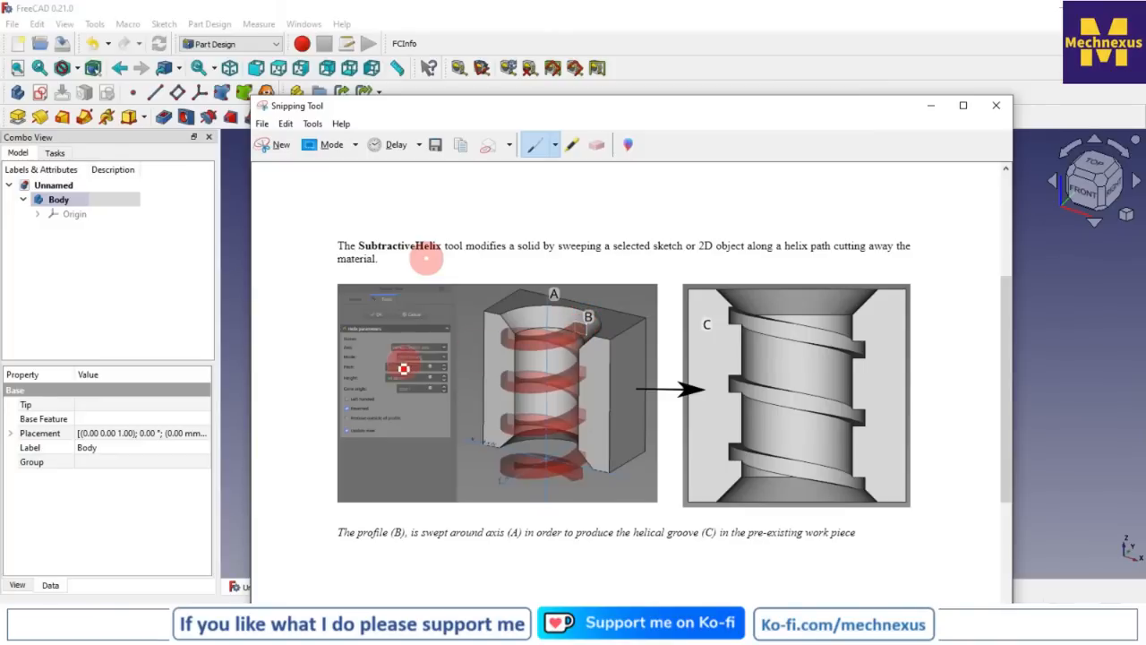
mouse_move(375, 334)
mouse_down()
mouse_move(389, 409)
mouse_move(463, 362)
mouse_move(401, 328)
mouse_move(410, 383)
mouse_up()
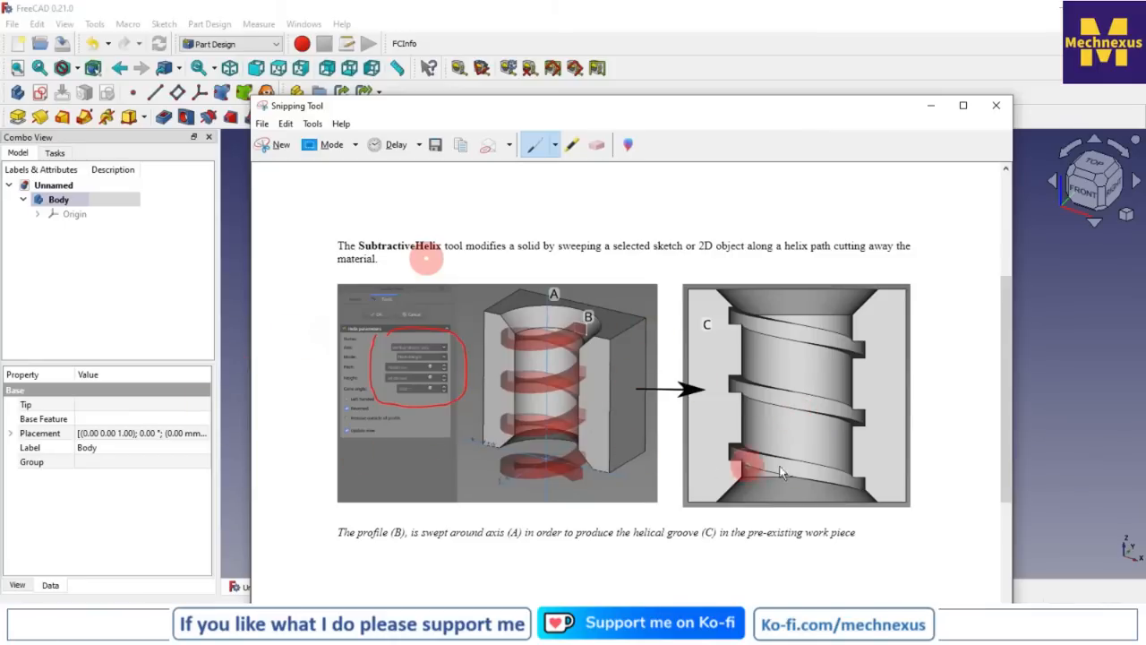
click(931, 108)
Show the body's origin and sketch a circle about 93 mm in diameter on the XY plane, centred at the origin
click(60, 204)
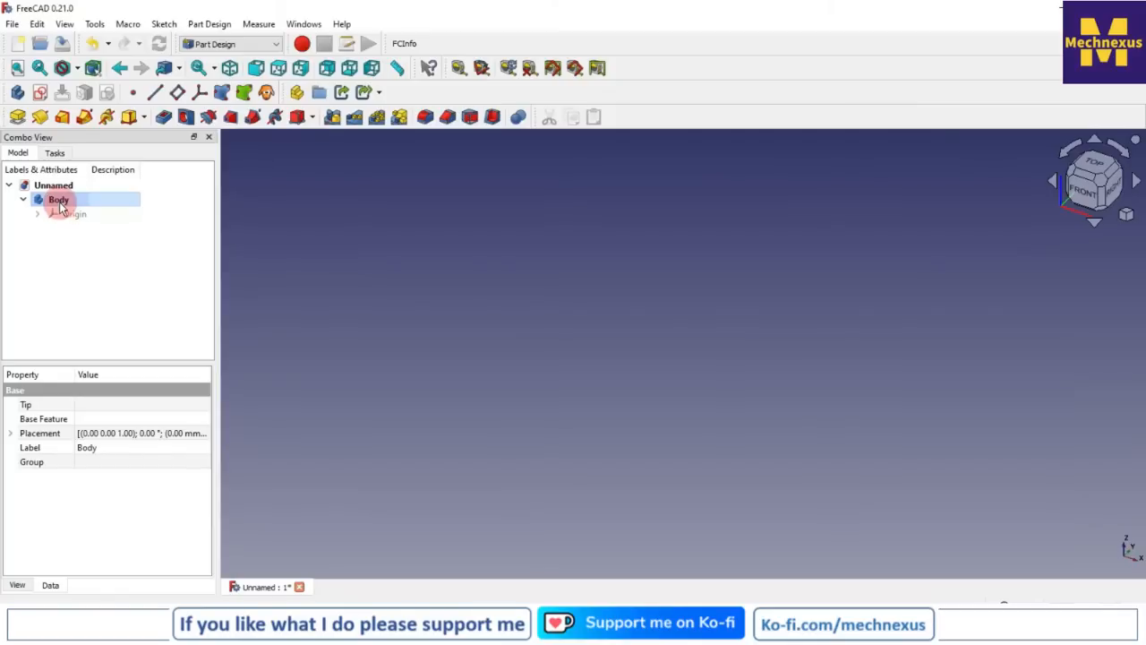
click(67, 214)
key(space)
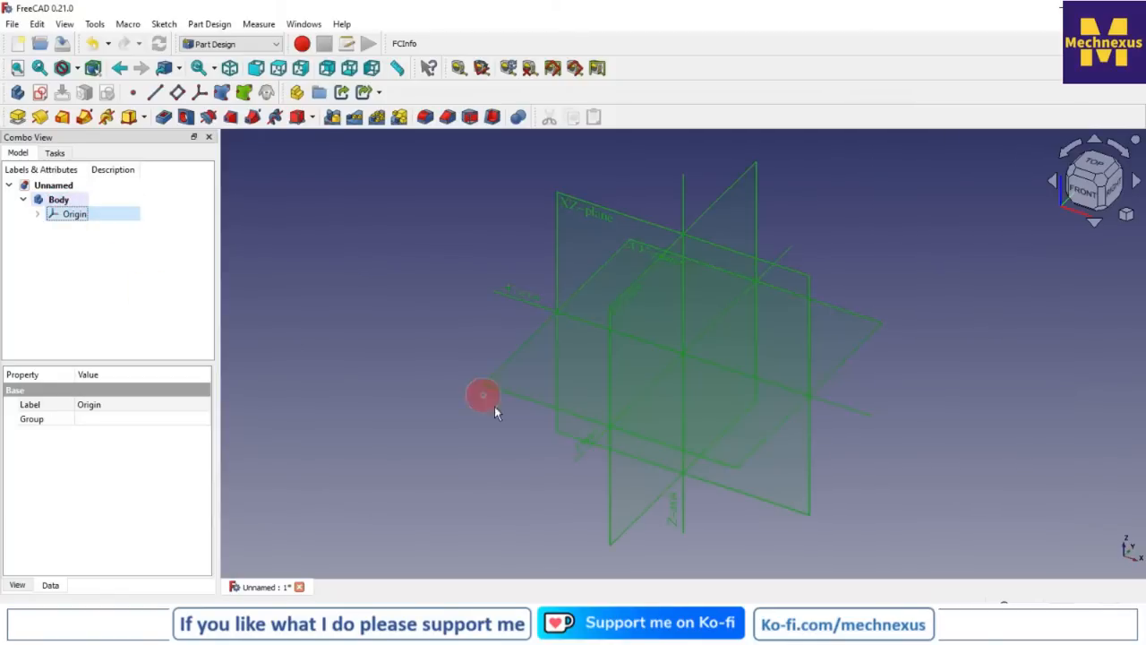
click(475, 408)
click(517, 350)
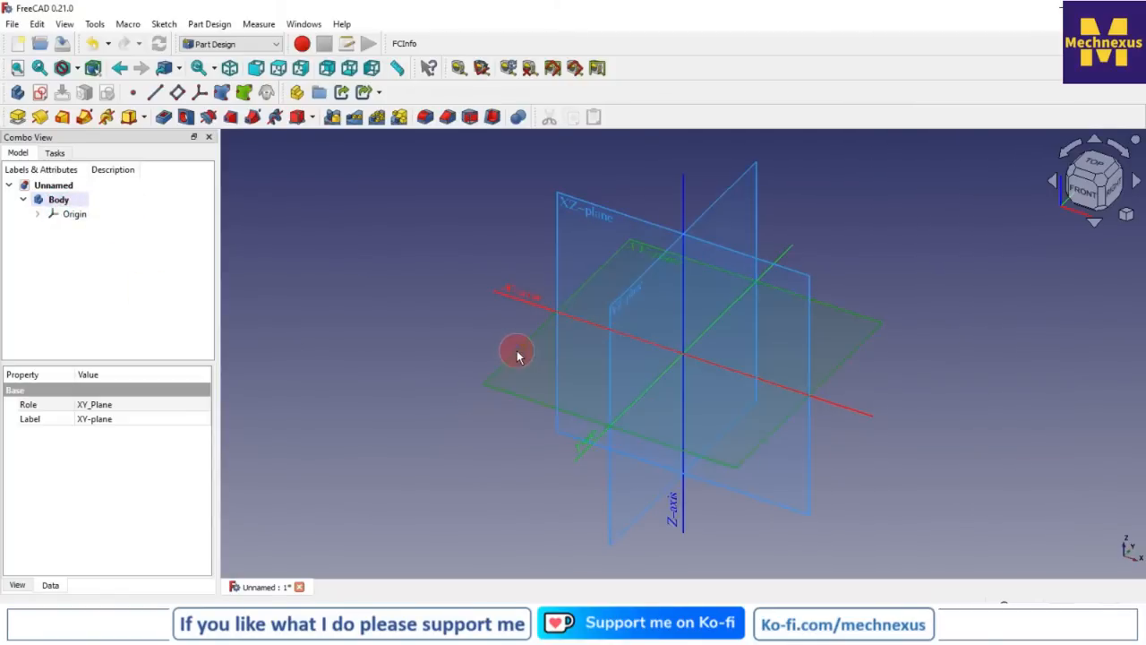
click(39, 92)
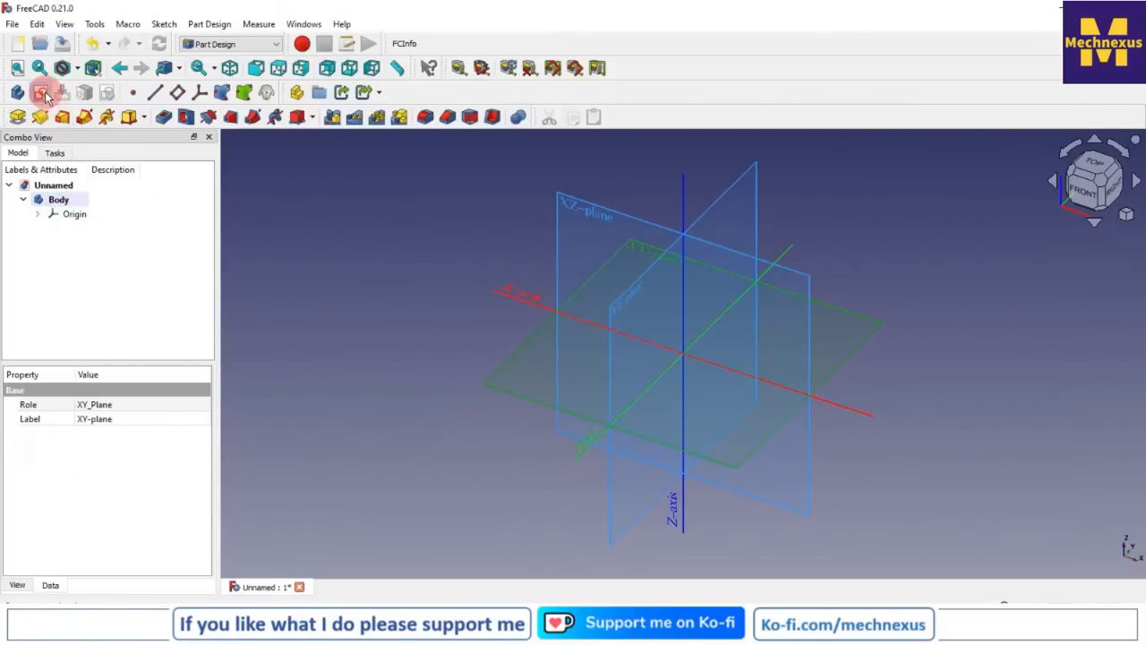
click(288, 119)
click(684, 354)
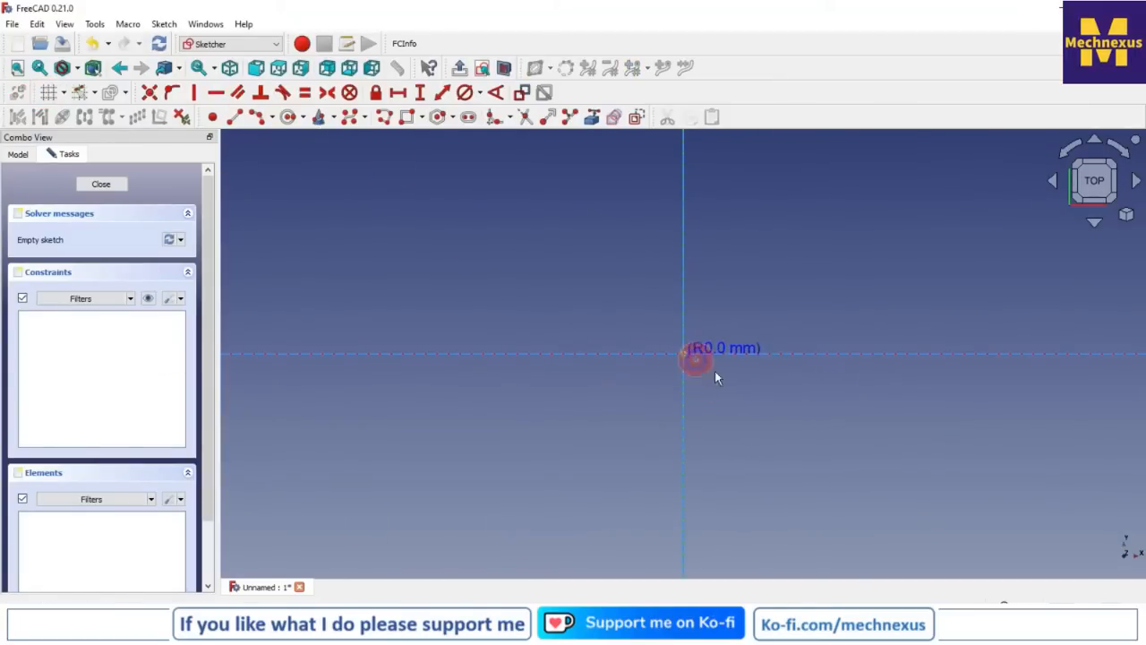
click(866, 448)
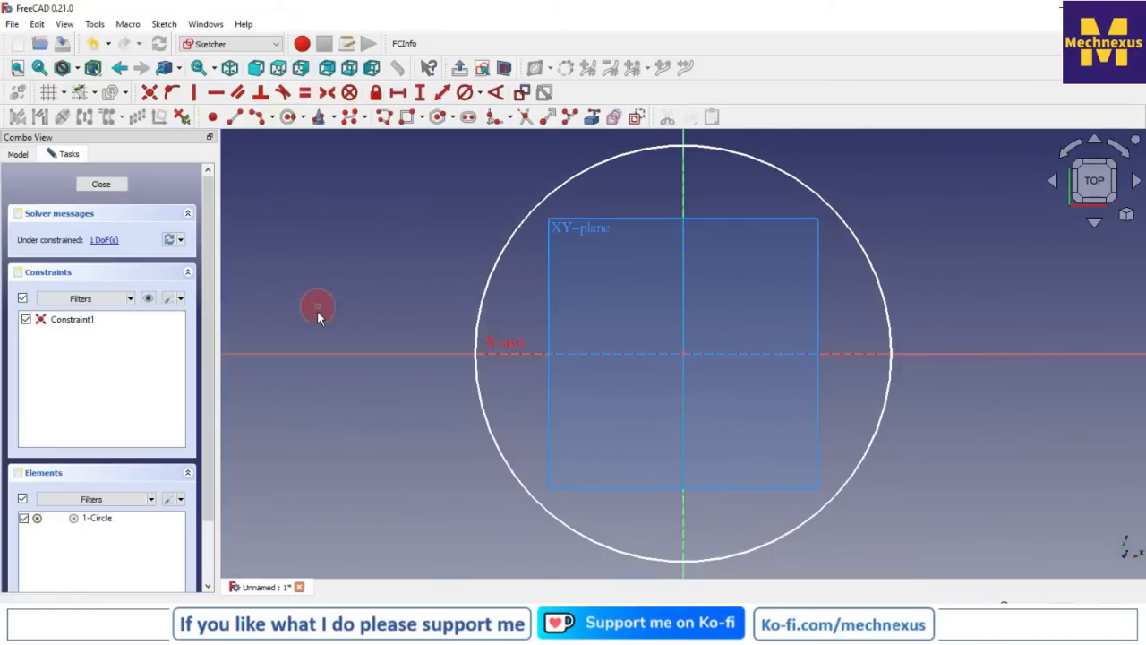
Constrain the circle's diameter to 100 mm and close the sketch
click(465, 93)
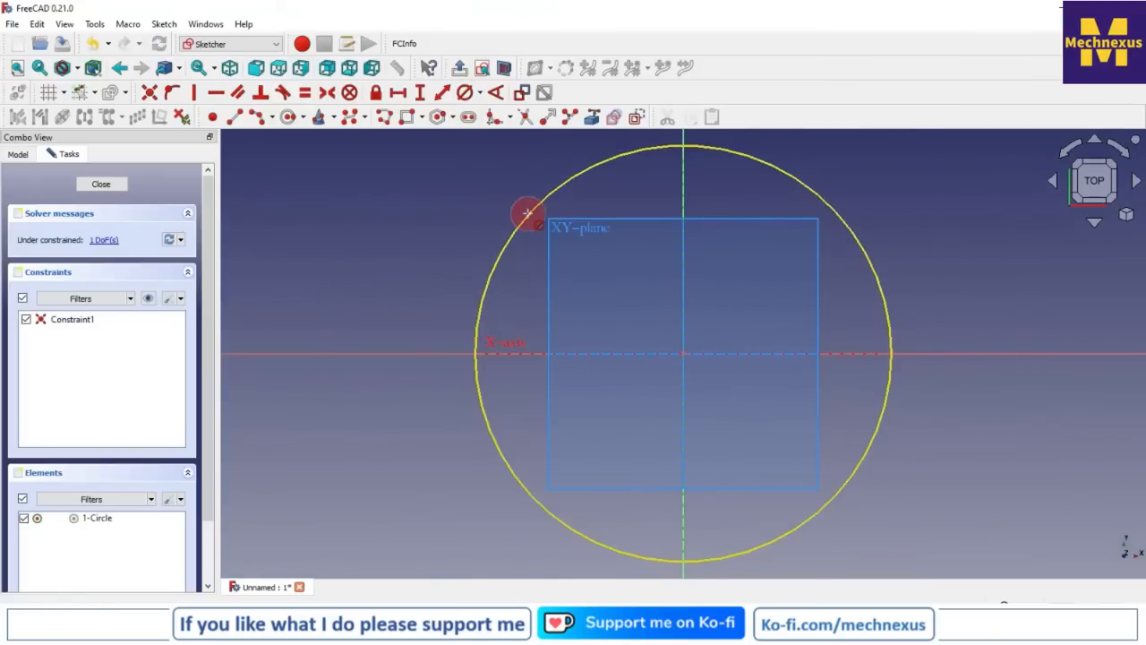
click(527, 215)
text(10)
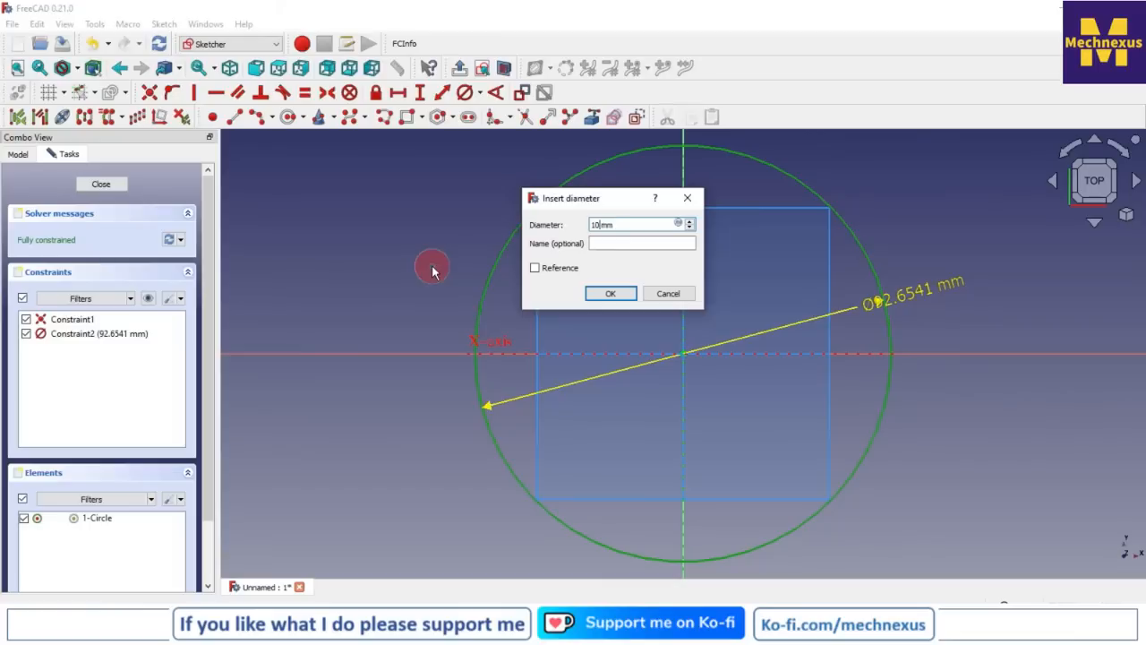
text(0)
key(Return)
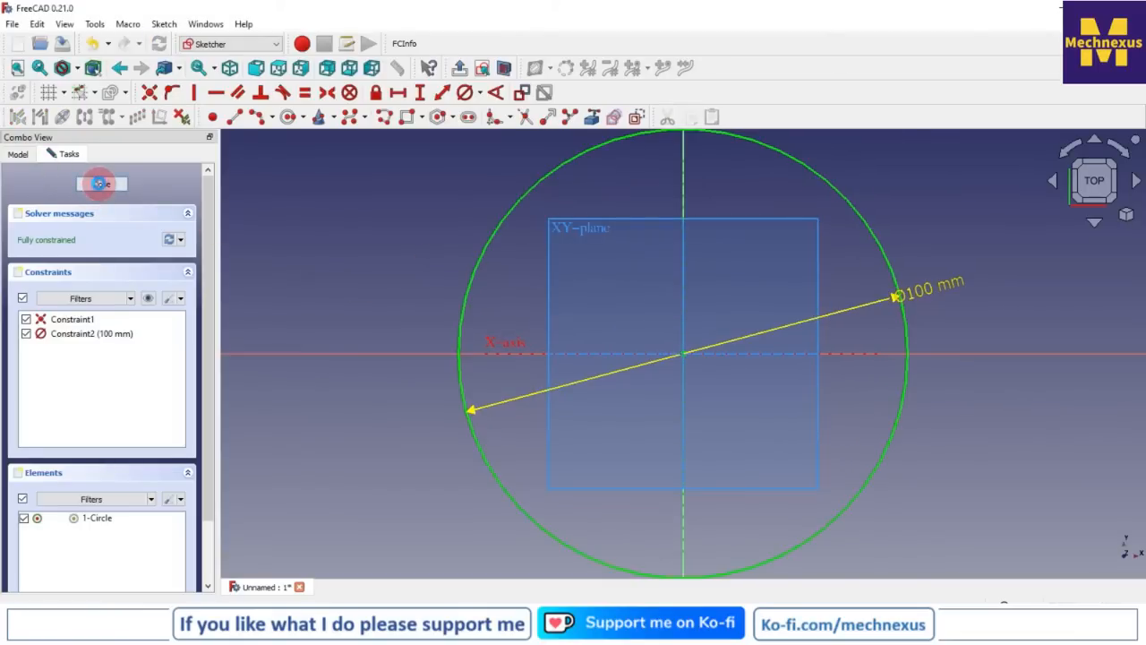
click(99, 183)
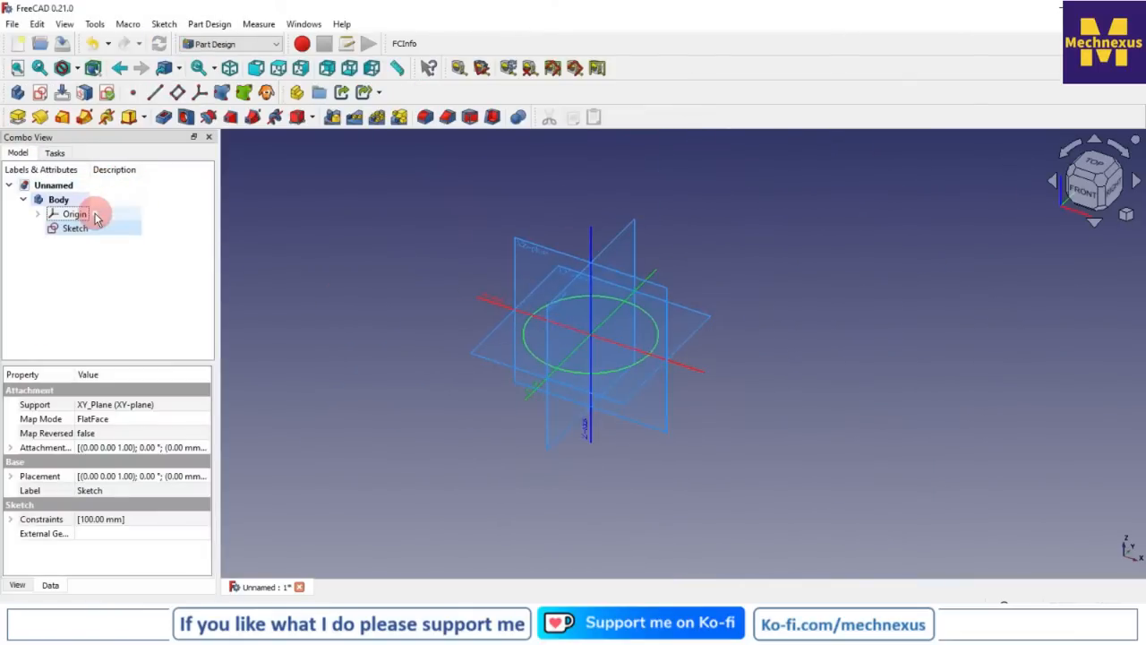
Hide the origin and pad the circle sketch to a length of 150 mm
click(97, 215)
key(space)
click(81, 228)
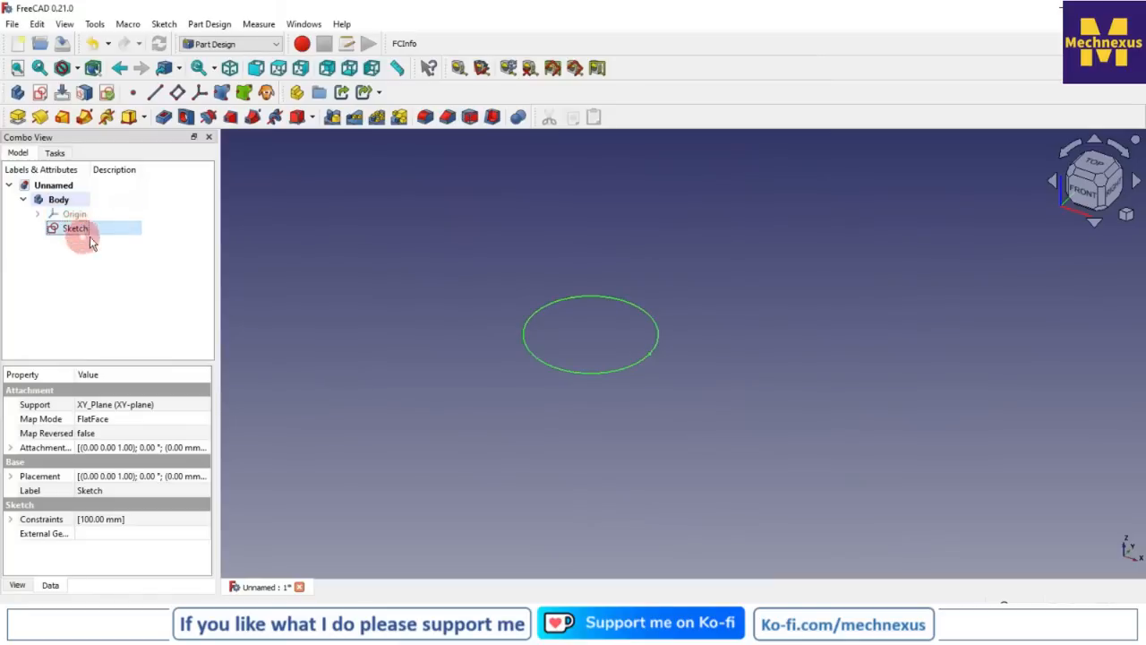
click(18, 116)
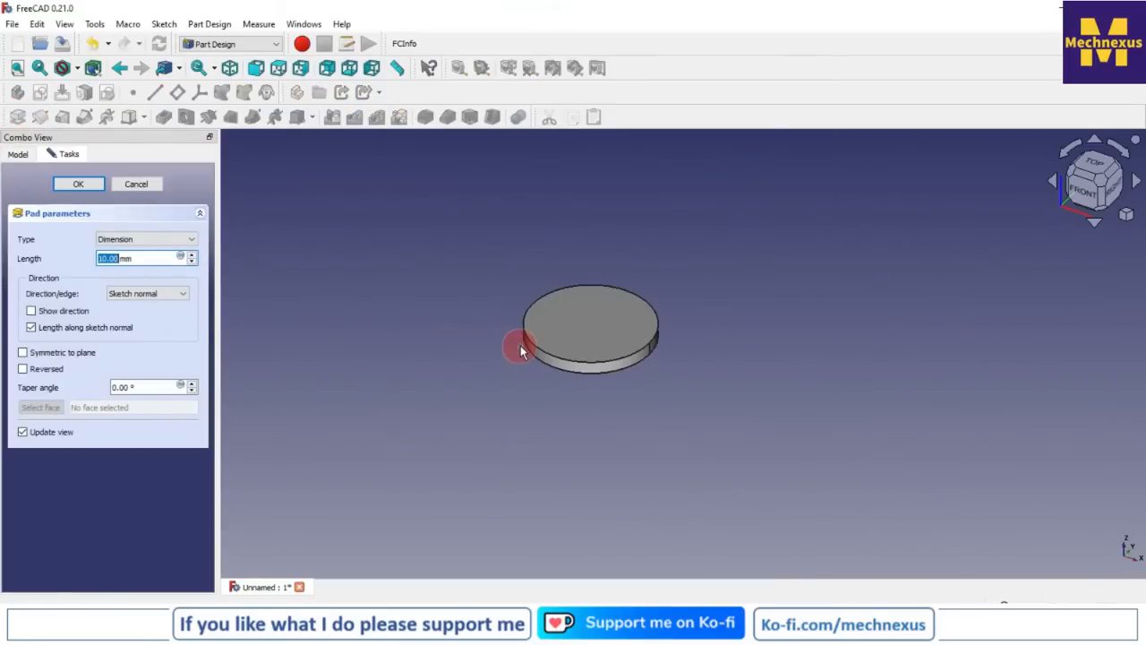
text(0)
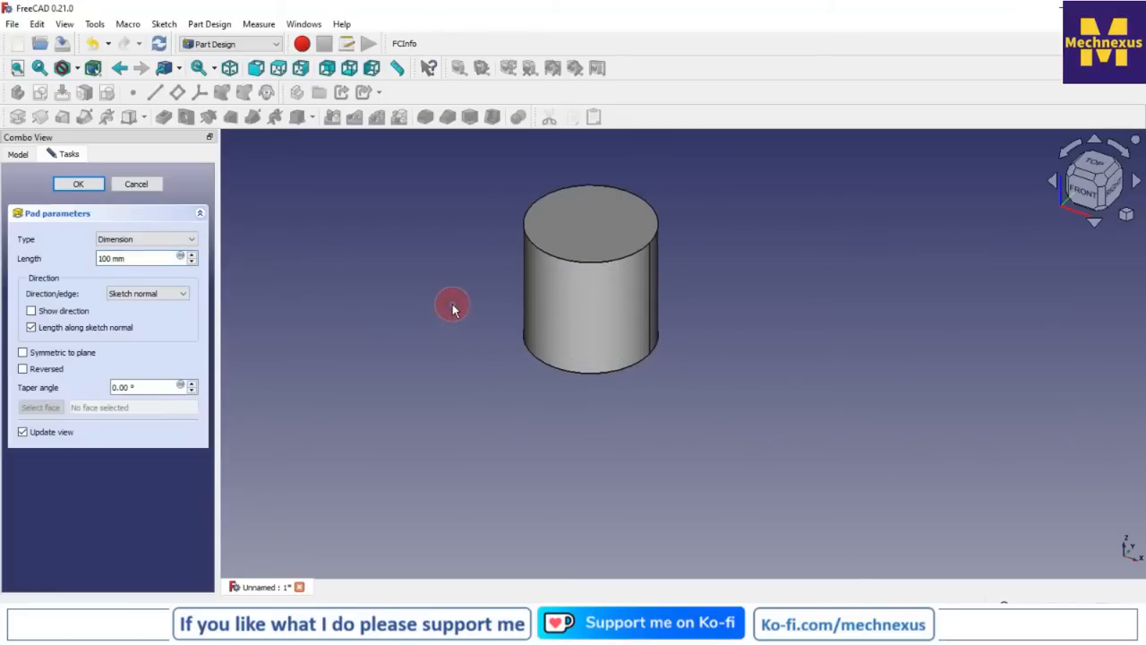
drag(154, 258, 87, 258)
click(311, 296)
text(150)
key(Return)
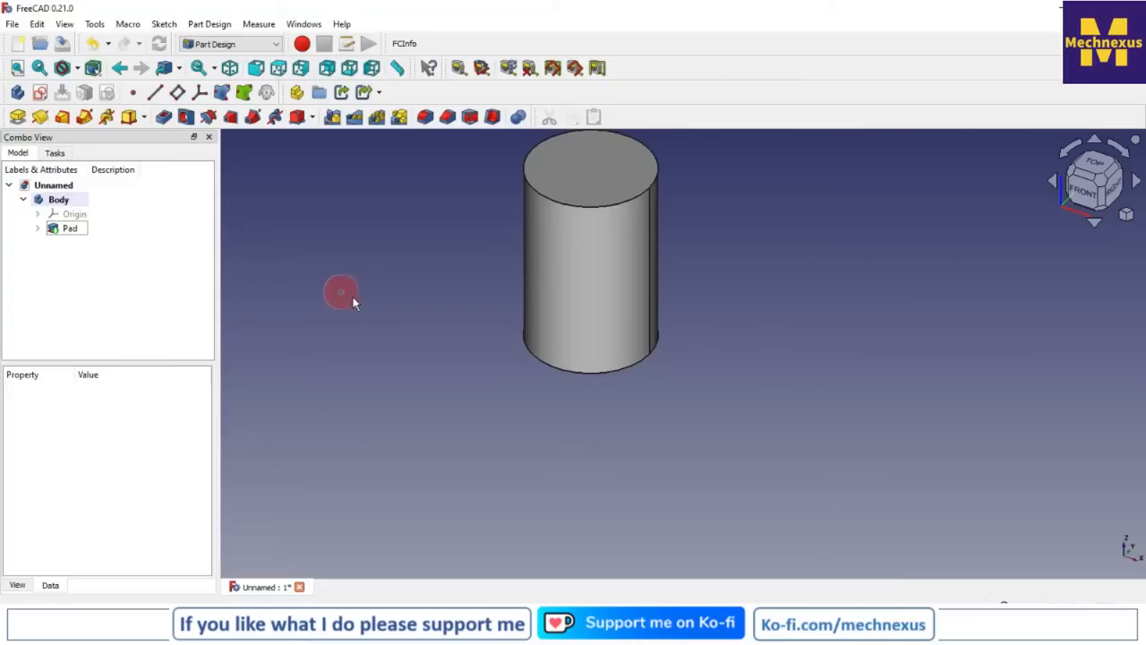
Show the origin again and start a new sketch on the XZ plane
scroll(677, 424, down, 1)
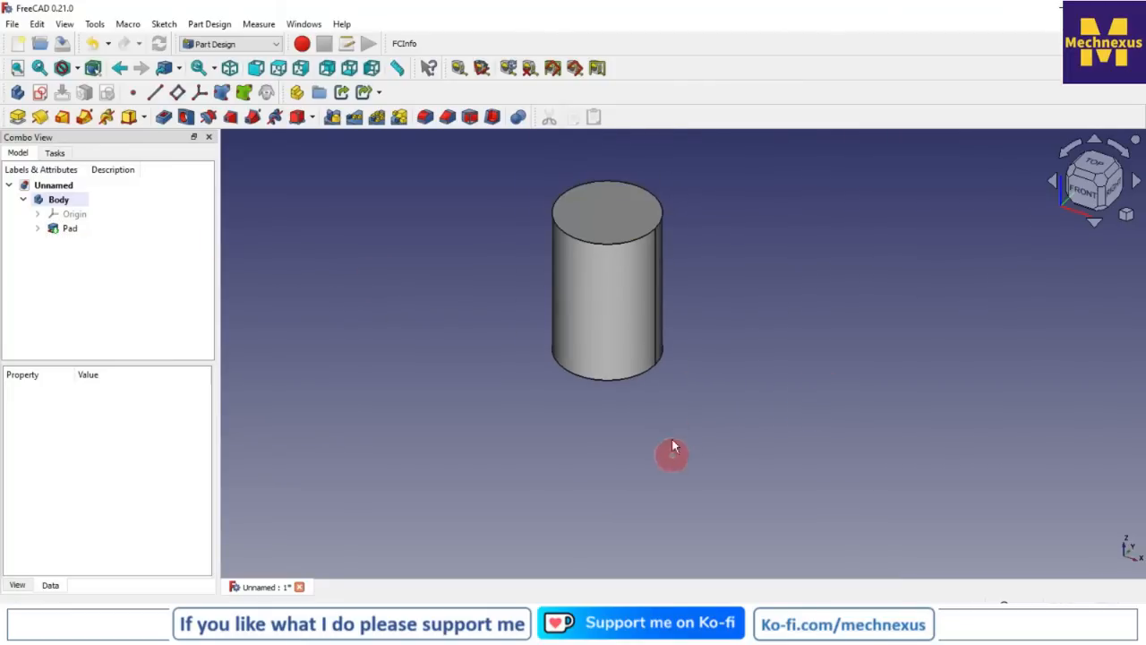
scroll(651, 225, up, 2)
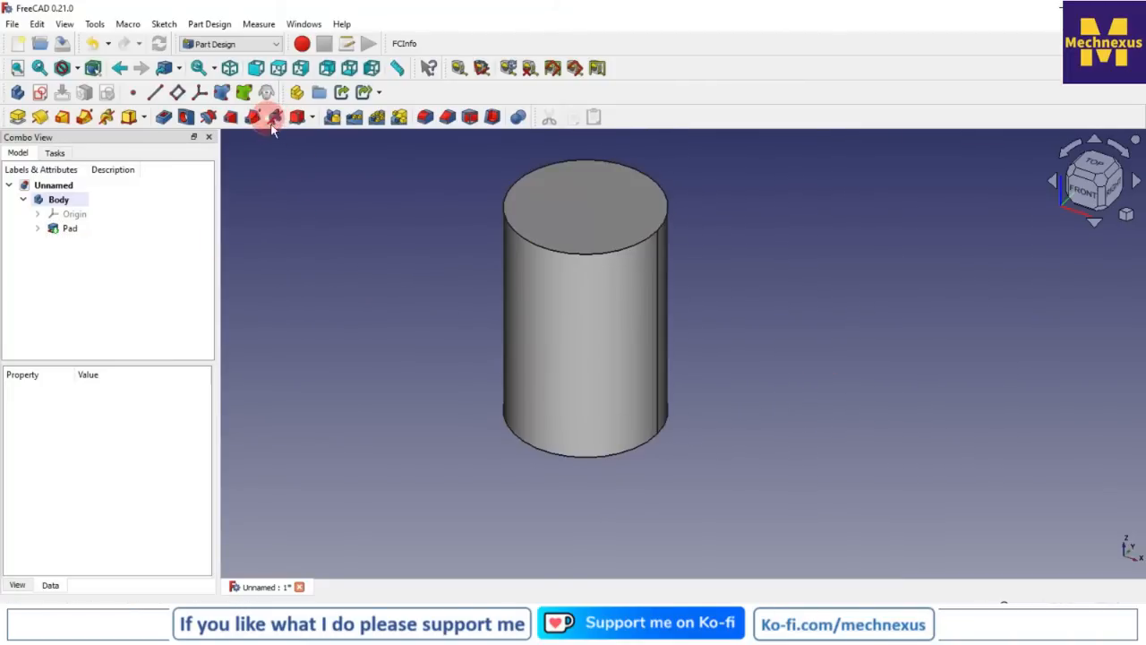
click(75, 216)
key(space)
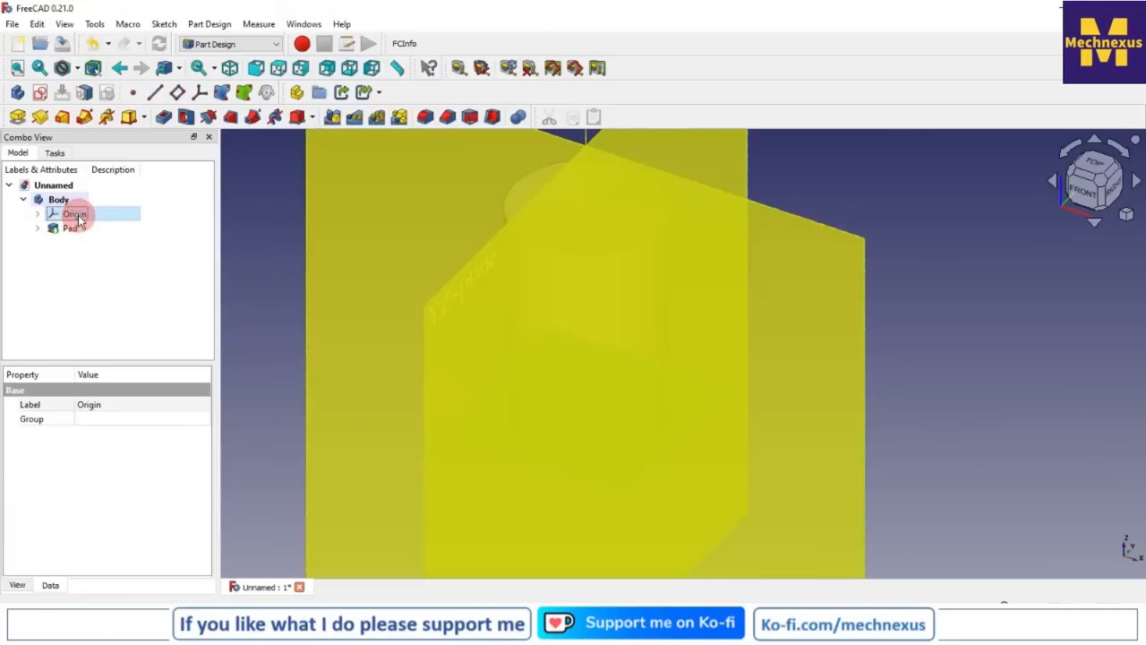
scroll(651, 260, down, 4)
click(874, 302)
click(728, 244)
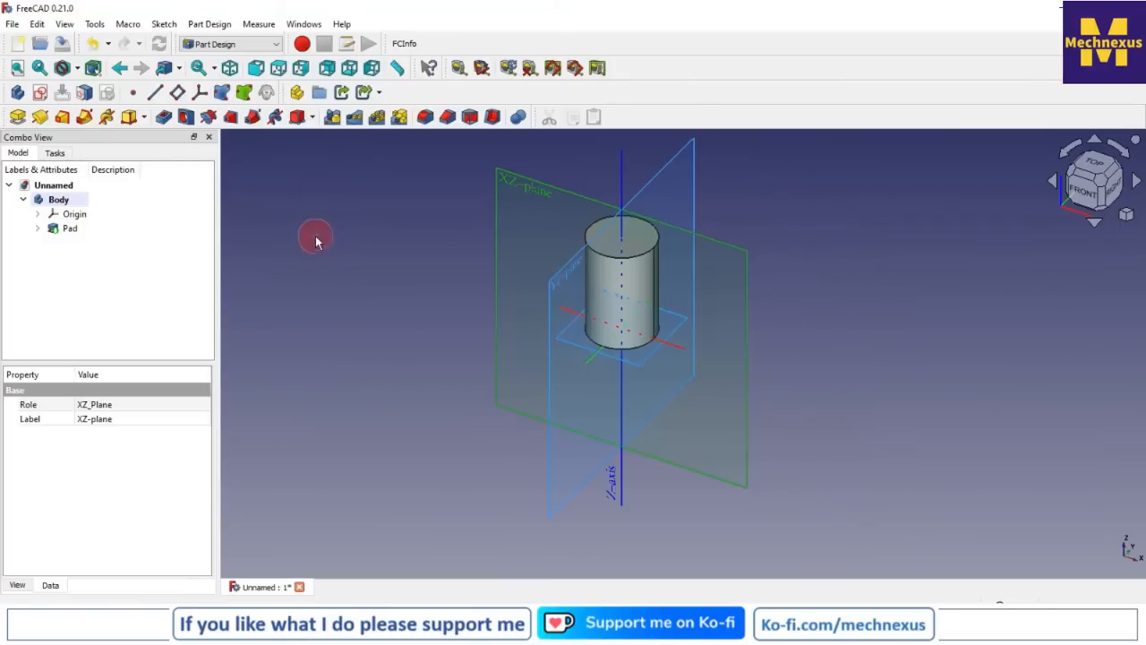
click(39, 92)
Hide the origin and switch the display style to Wireframe
click(18, 154)
click(156, 219)
key(space)
scroll(683, 302, up, 4)
click(77, 68)
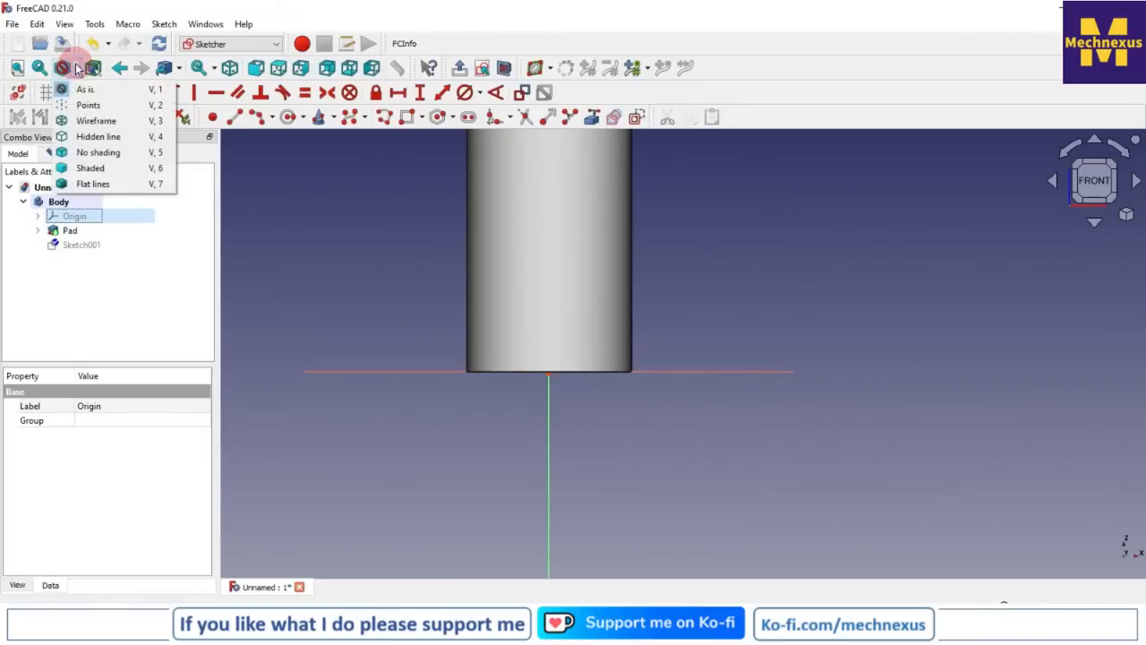
click(90, 120)
scroll(578, 304, up, 2)
scroll(528, 383, down, 2)
scroll(636, 369, up, 1)
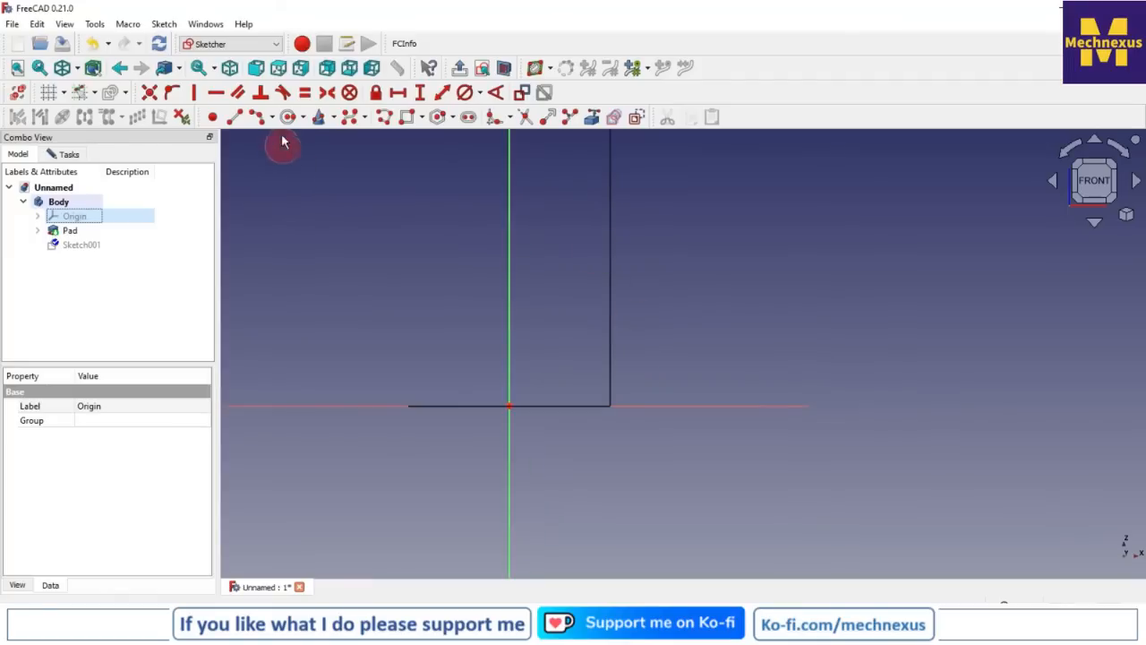
Draw a small circle overlapping the cylinder's vertical edge on the positive X side, slightly above the horizontal axis
click(287, 117)
click(599, 344)
click(616, 318)
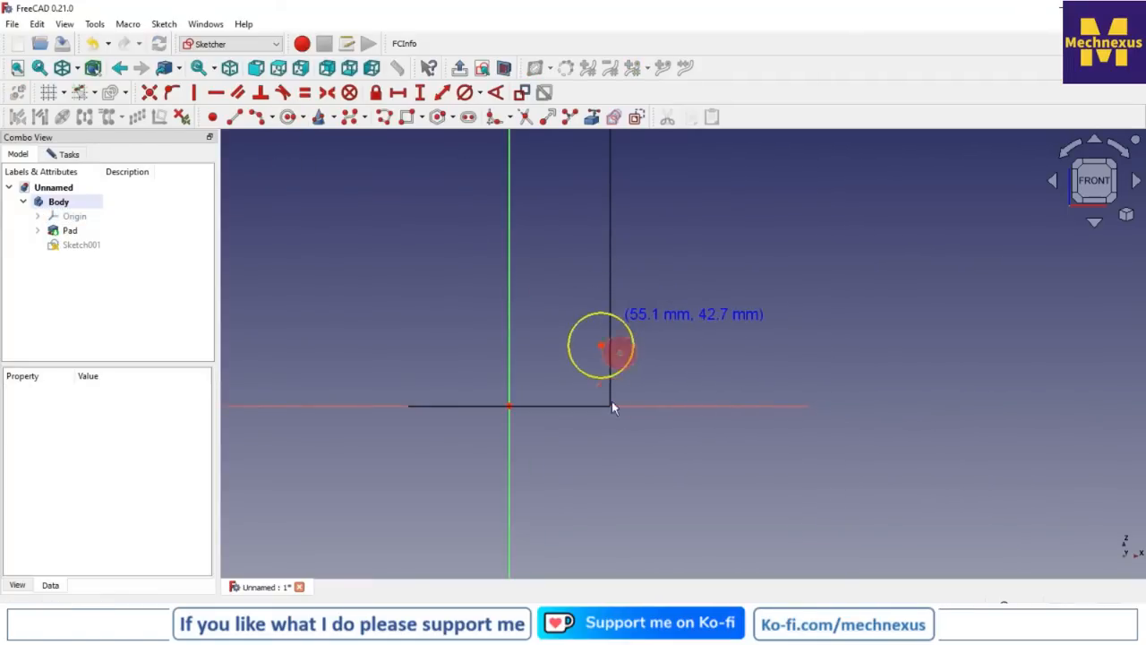
Import the cylinder's bottom edge as external geometry and constrain the circle's centre vertically in line with the edge's positive X endpoint
click(592, 117)
click(541, 406)
scroll(657, 320, up, 2)
right_click(686, 373)
click(600, 424)
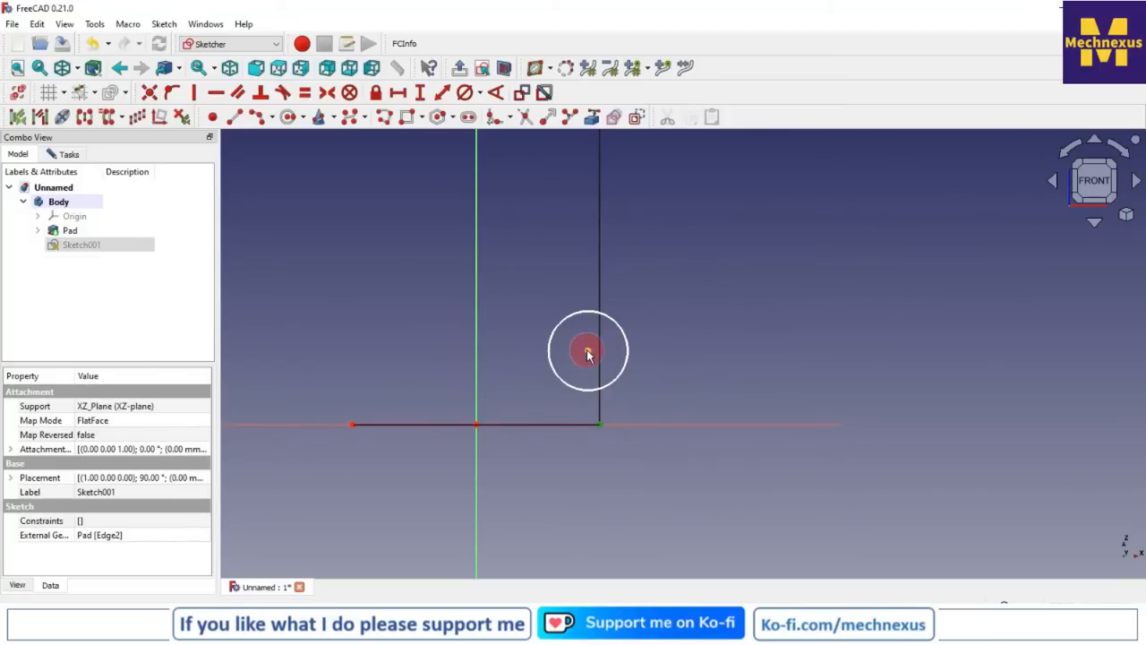
click(193, 92)
Constrain the vertical distance between the cylinder's bottom corner and the circle's centre to 15 mm
click(601, 427)
click(600, 358)
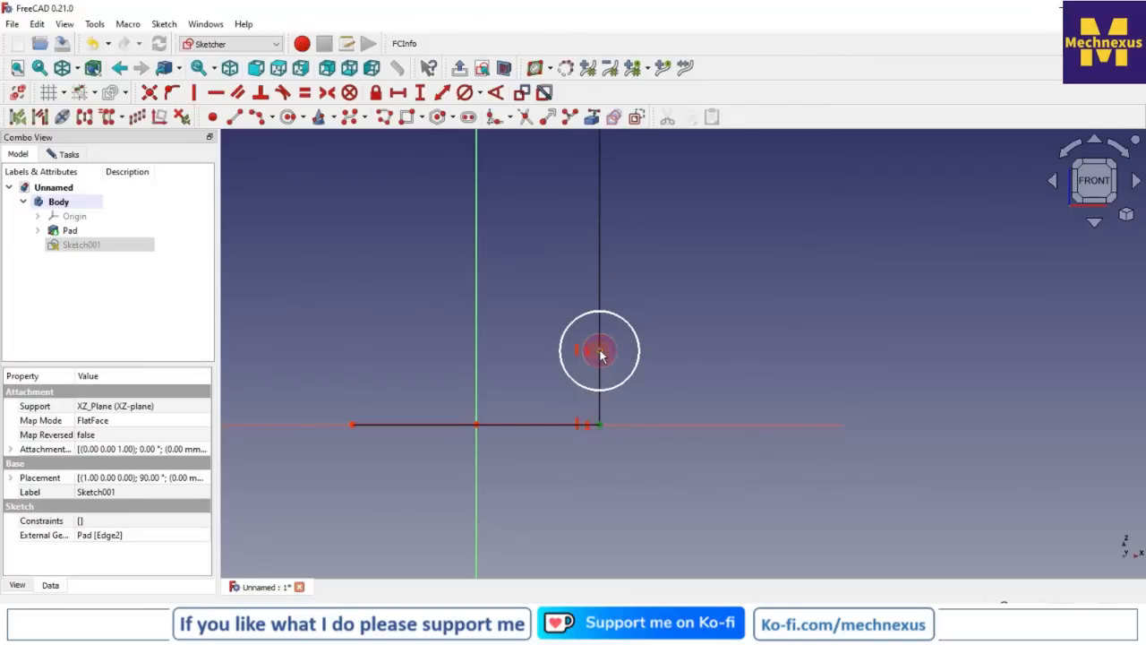
click(419, 92)
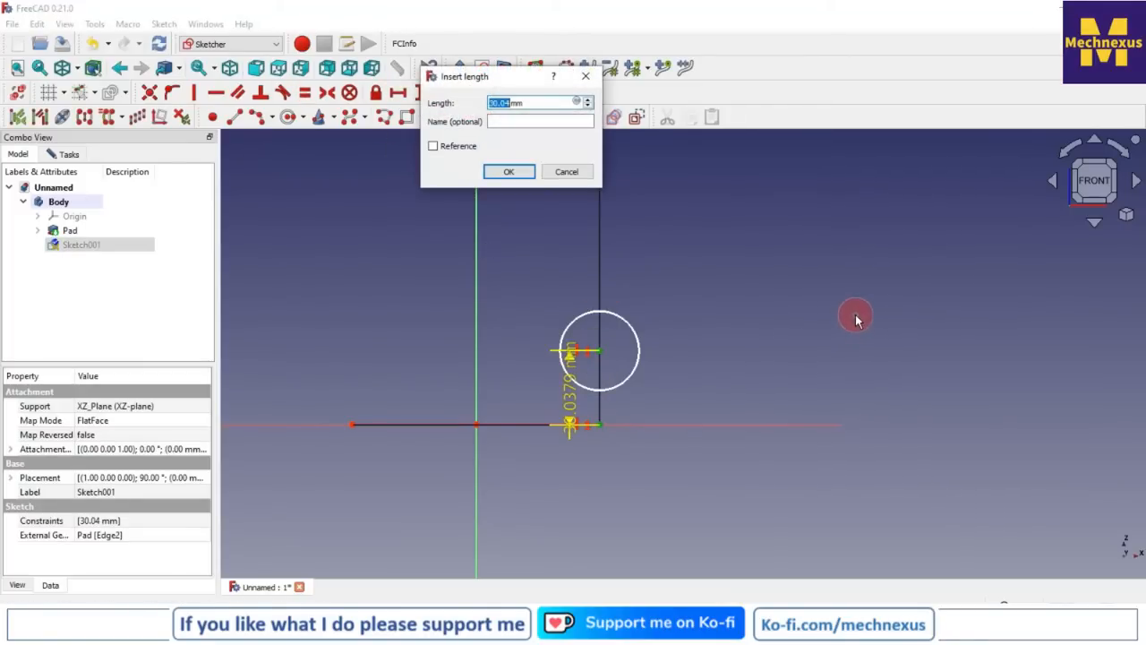
text(1)
key(Return)
Set the circle's diameter to 10 mm and move both dimension labels clear of the geometry
scroll(606, 384, up, 2)
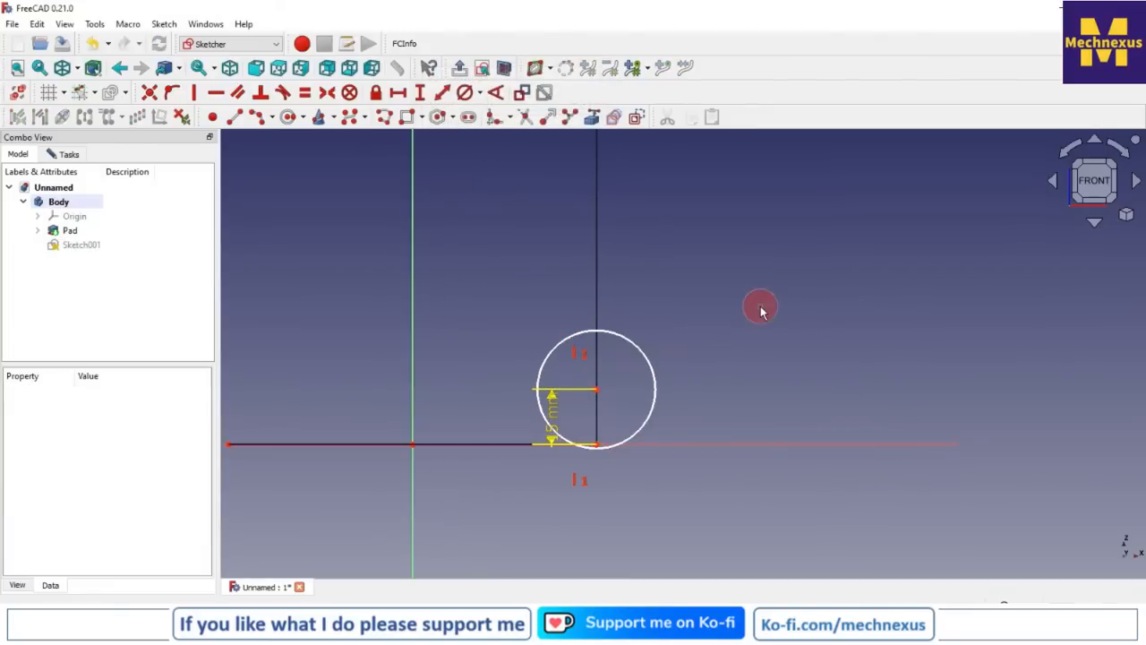
click(663, 347)
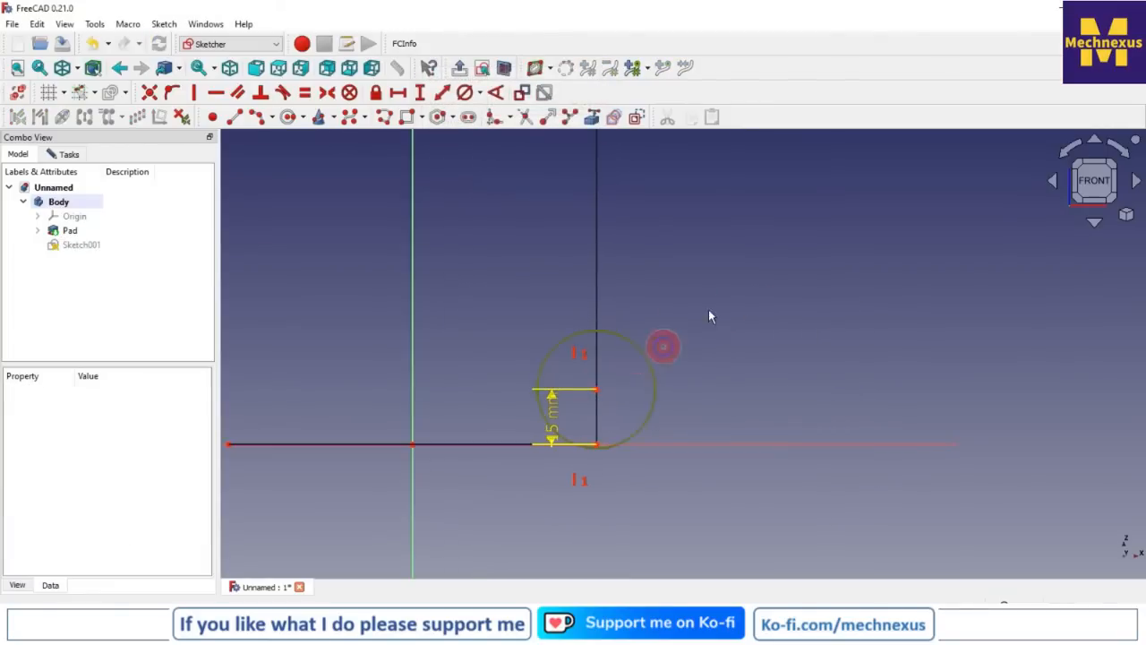
click(465, 92)
text(10)
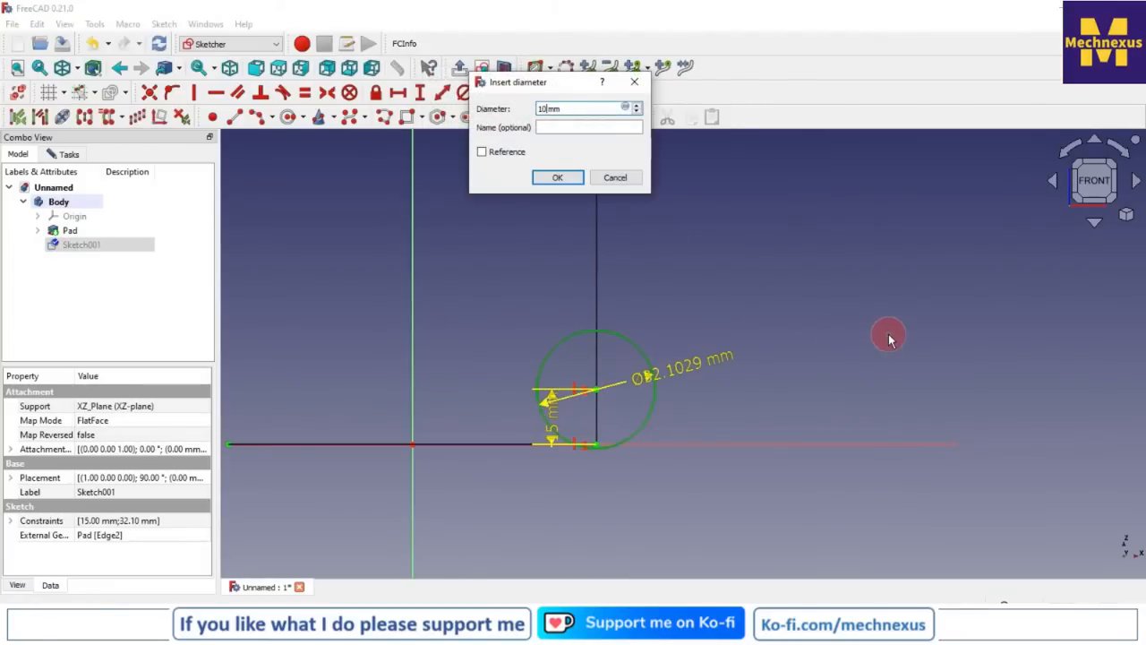
text(0)
key(Return)
scroll(564, 410, up, 1)
drag(549, 428, 514, 512)
drag(651, 380, 701, 350)
scroll(675, 325, down, 4)
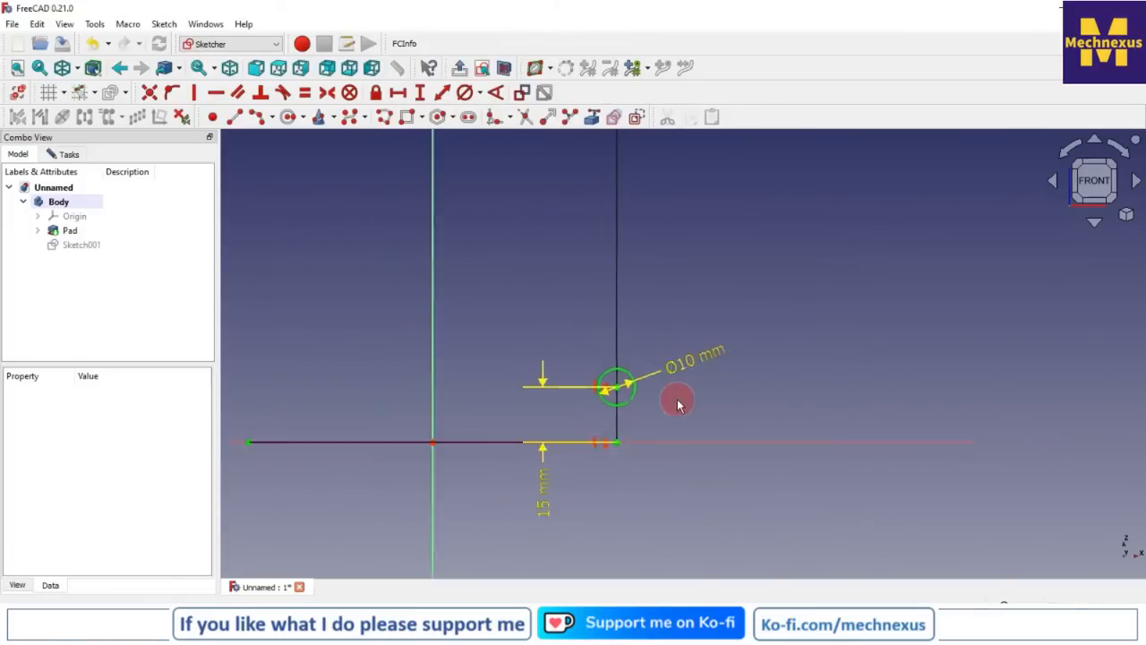
Switch the display style from wireframe back to a solid shaded view and close the sketch
click(78, 68)
click(94, 186)
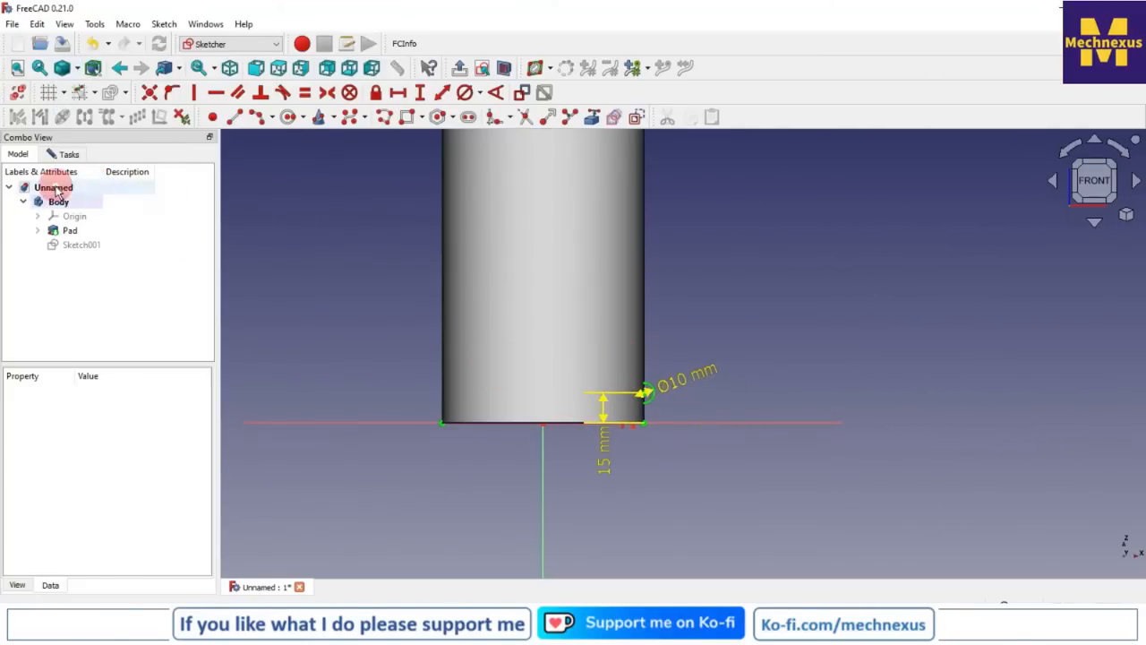
click(69, 154)
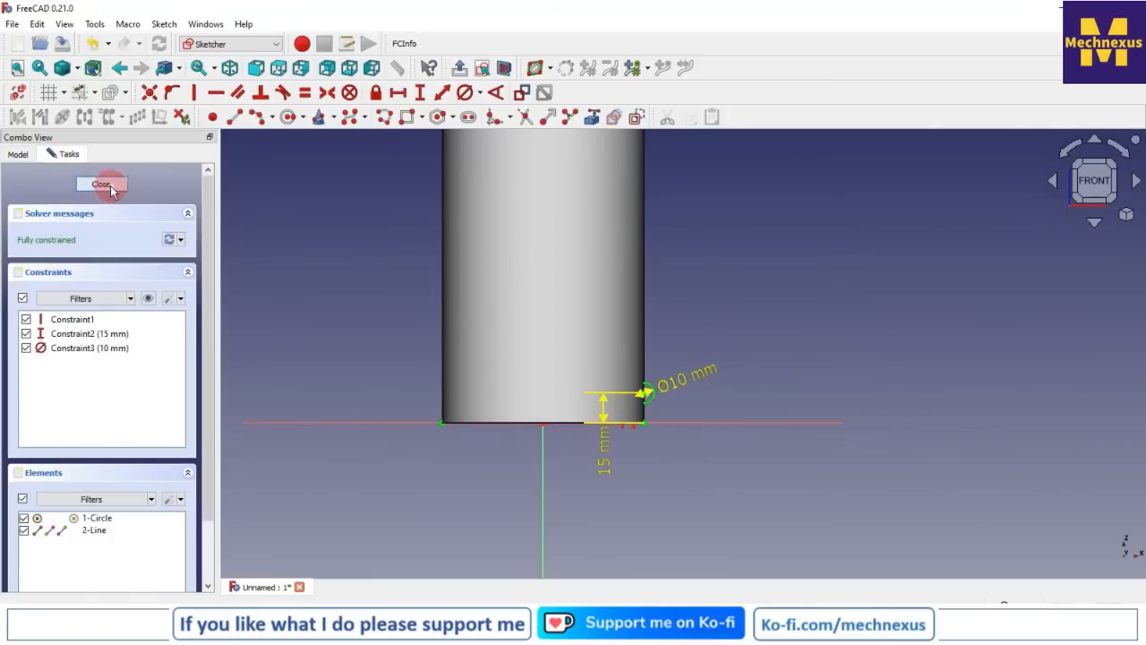
click(111, 186)
Cut a Subtractive Helix from the small circle sketch around the vertical sketch axis, keeping the 15.56 mm pitch and 46.67 mm height
scroll(664, 376, up, 2)
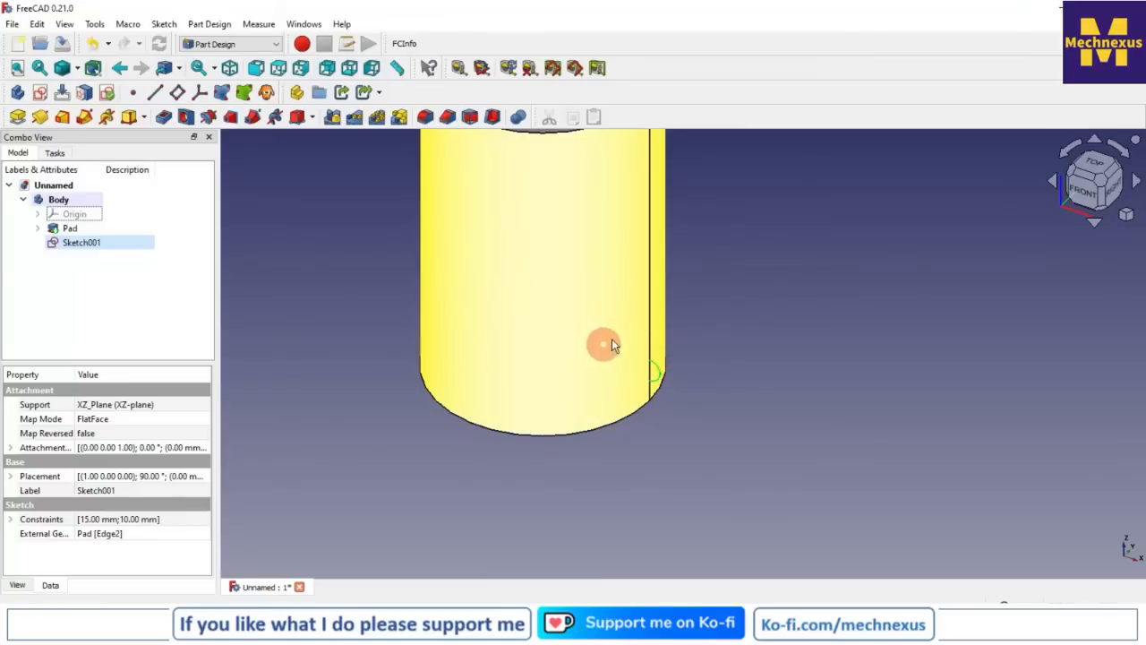
click(322, 343)
scroll(474, 340, down, 2)
click(87, 252)
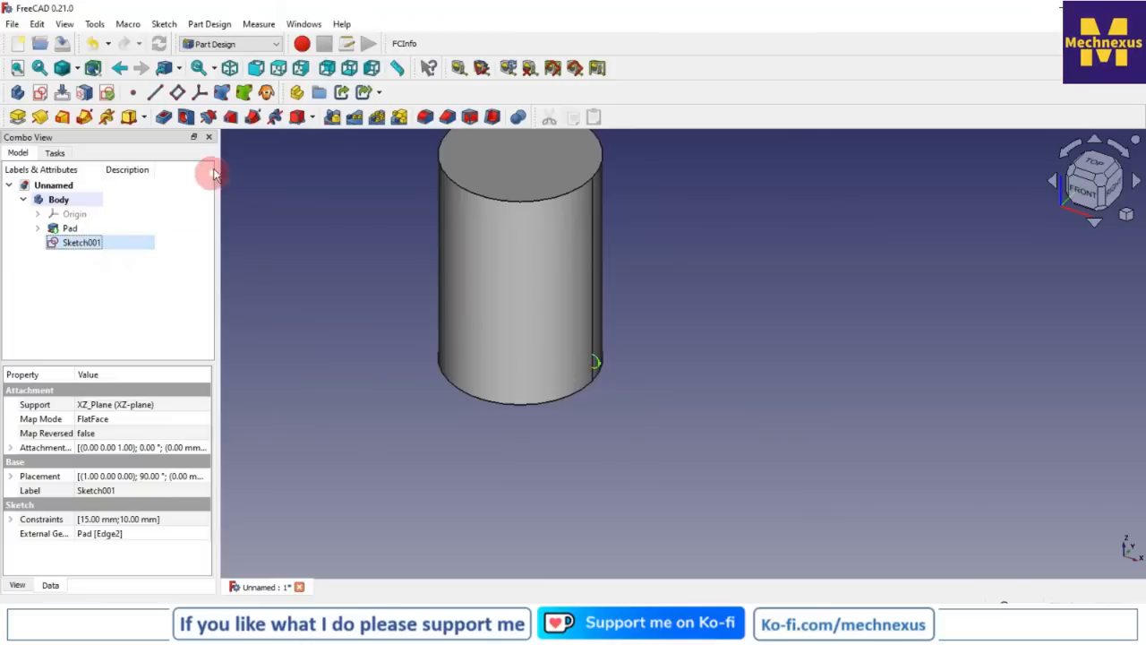
click(274, 118)
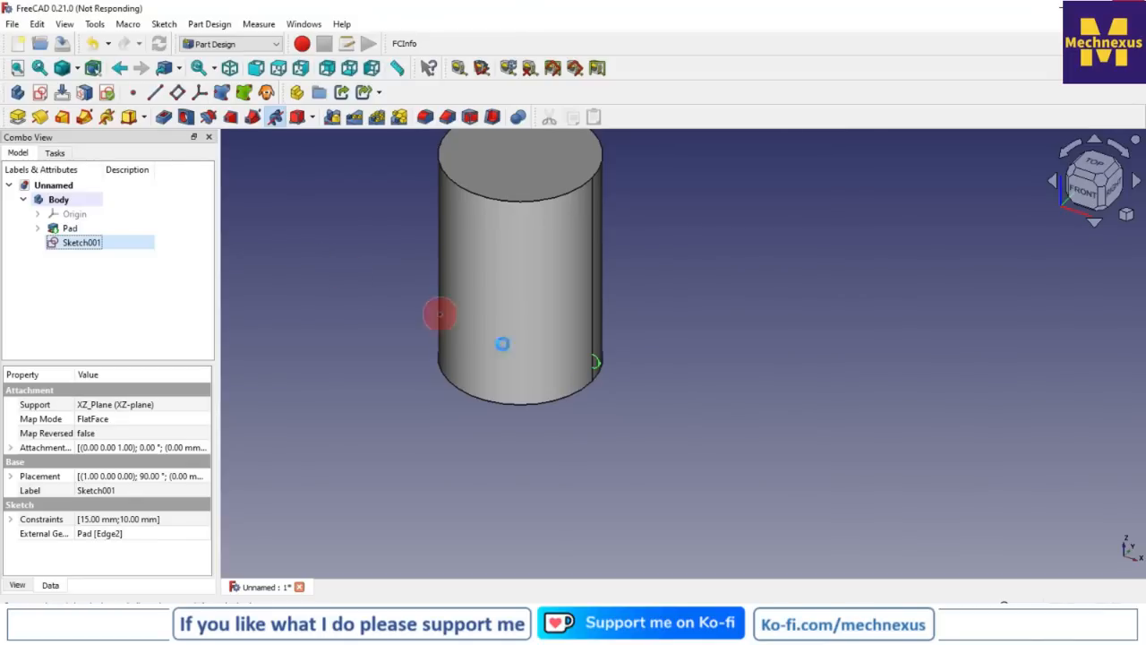
scroll(266, 291, up, 2)
scroll(779, 383, down, 2)
scroll(611, 360, up, 1)
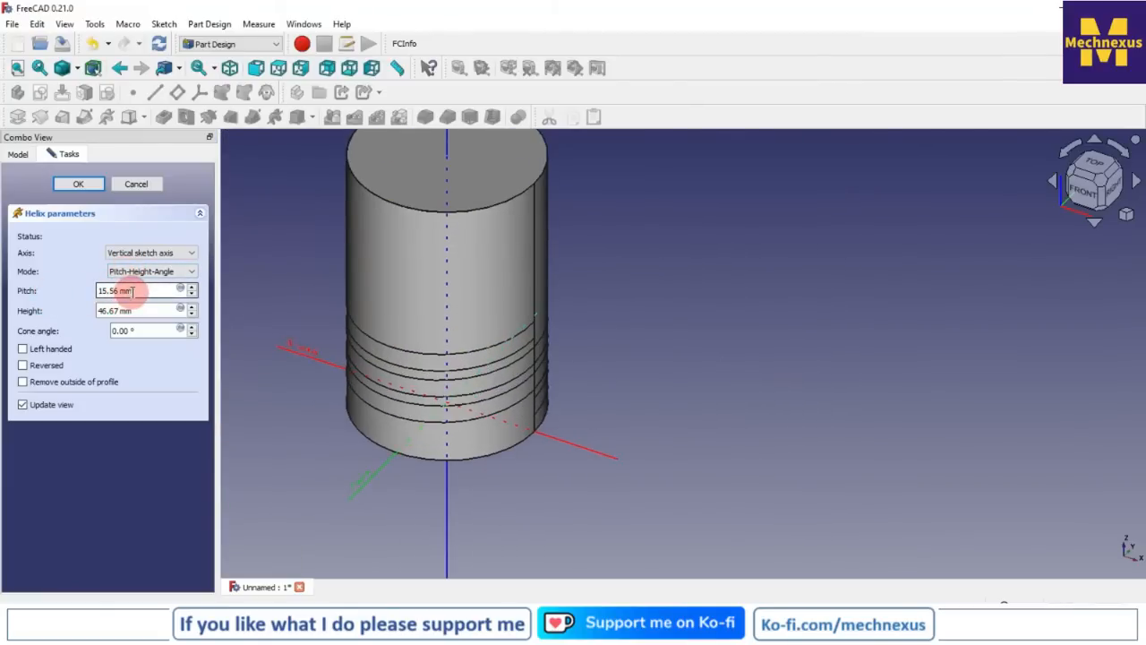
drag(130, 289, 99, 290)
click(112, 312)
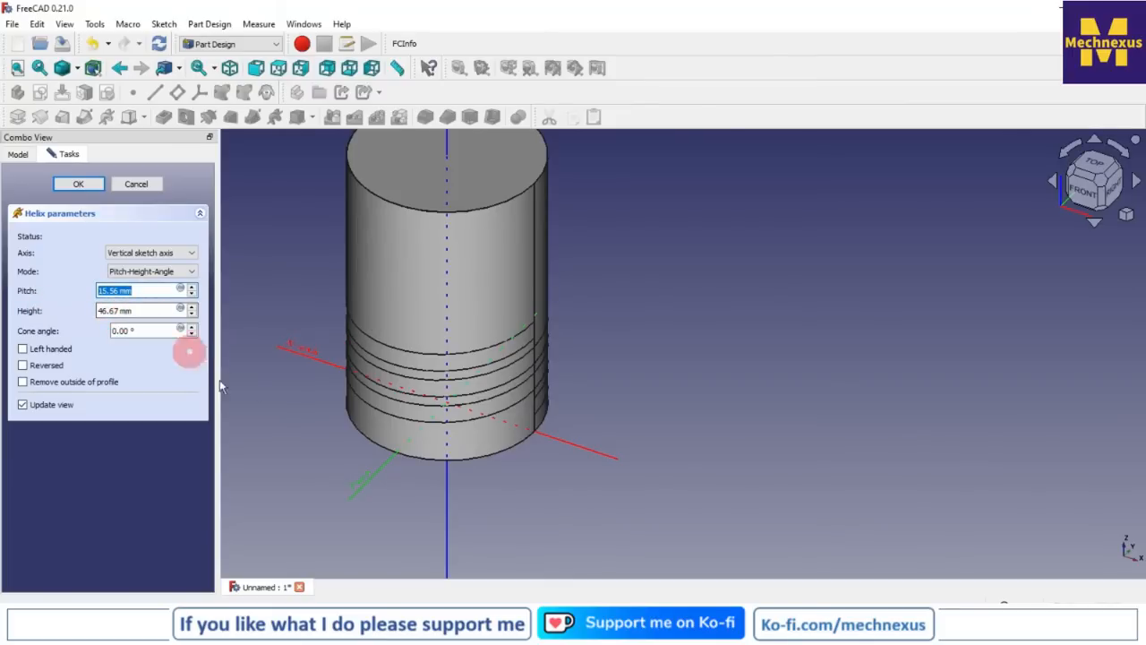
click(75, 185)
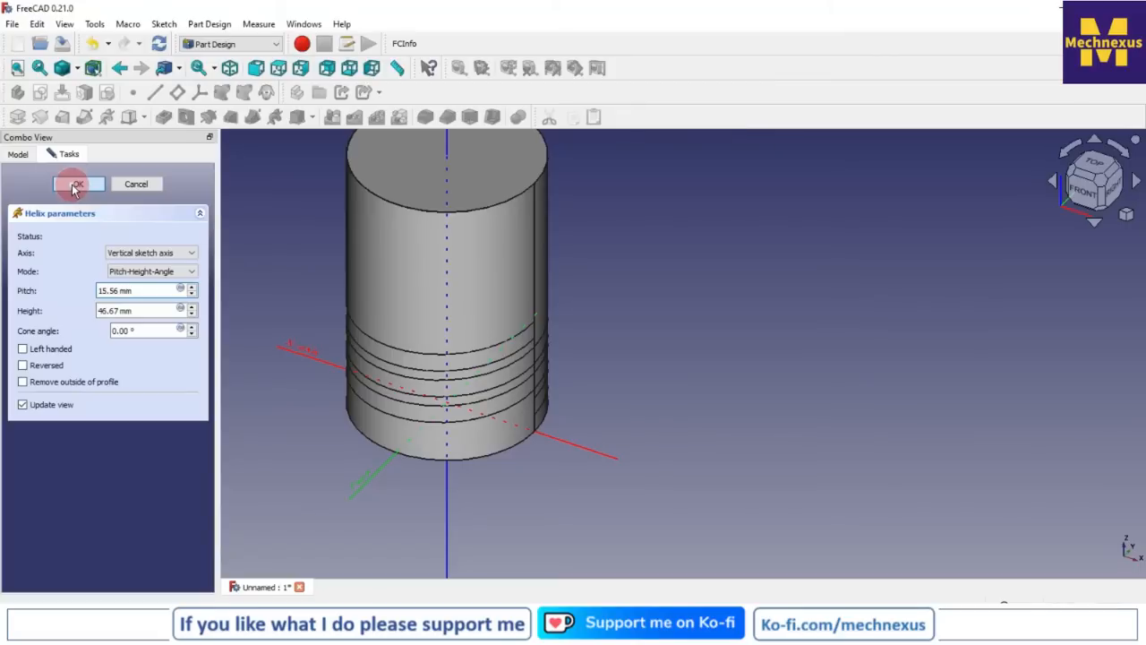
click(661, 341)
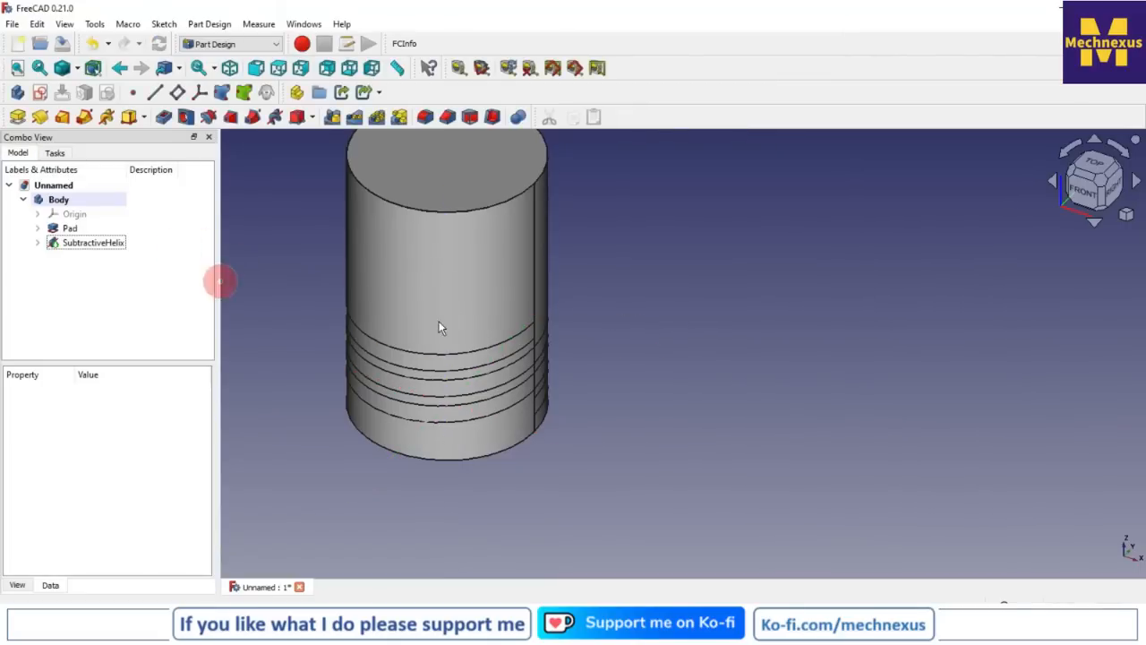
Select the Pad feature and examine the helical groove from the front
click(71, 230)
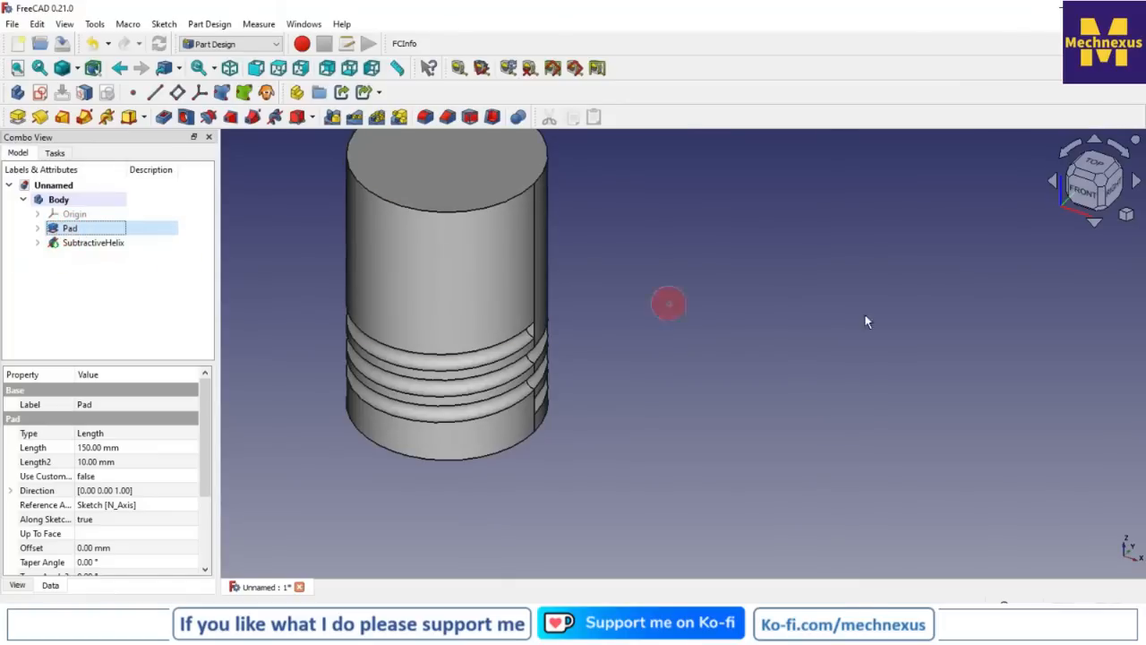
click(1079, 192)
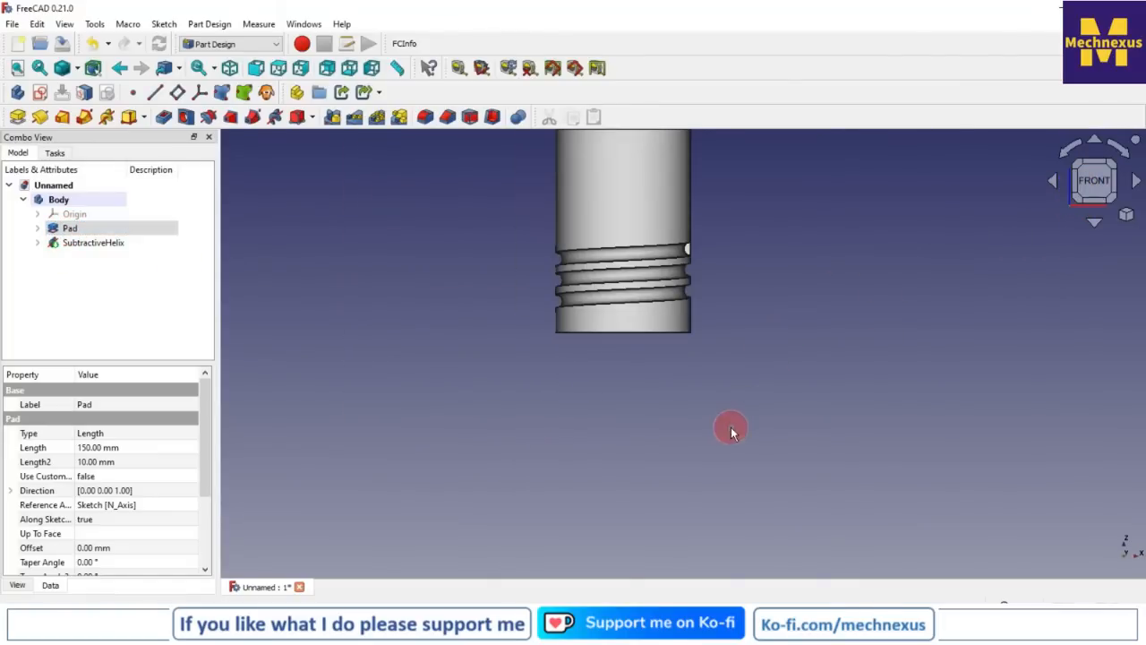
scroll(682, 233, up, 4)
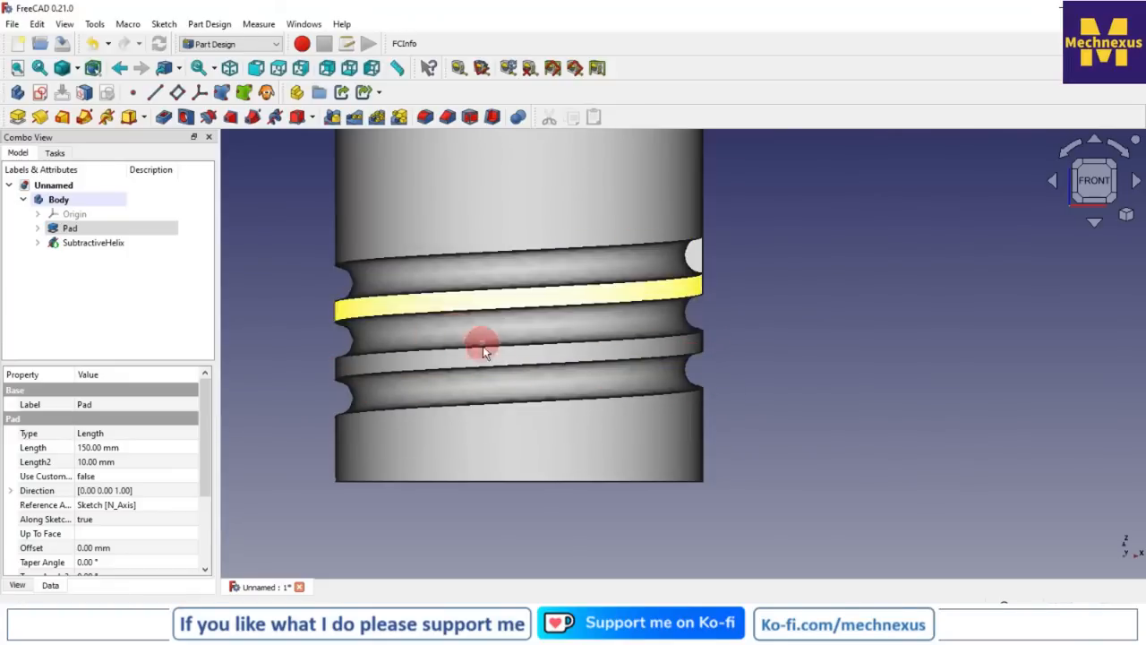
scroll(484, 355, down, 4)
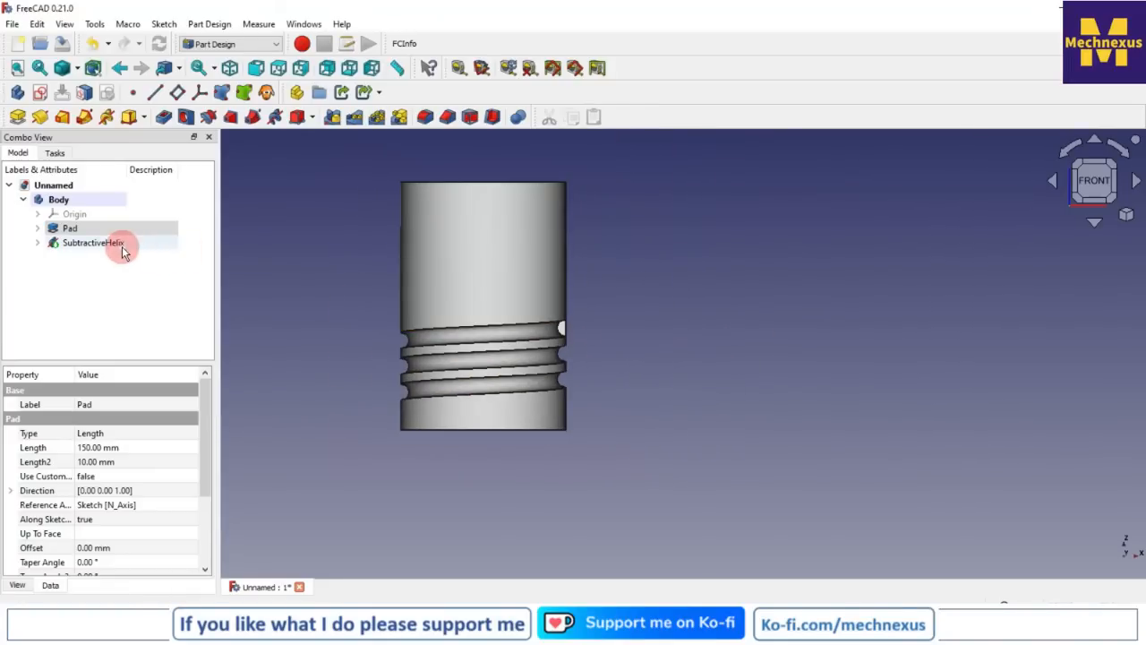
Edit the subtractive helix to a height of 100 mm and a pitch of 12 mm
right_click(122, 248)
click(164, 258)
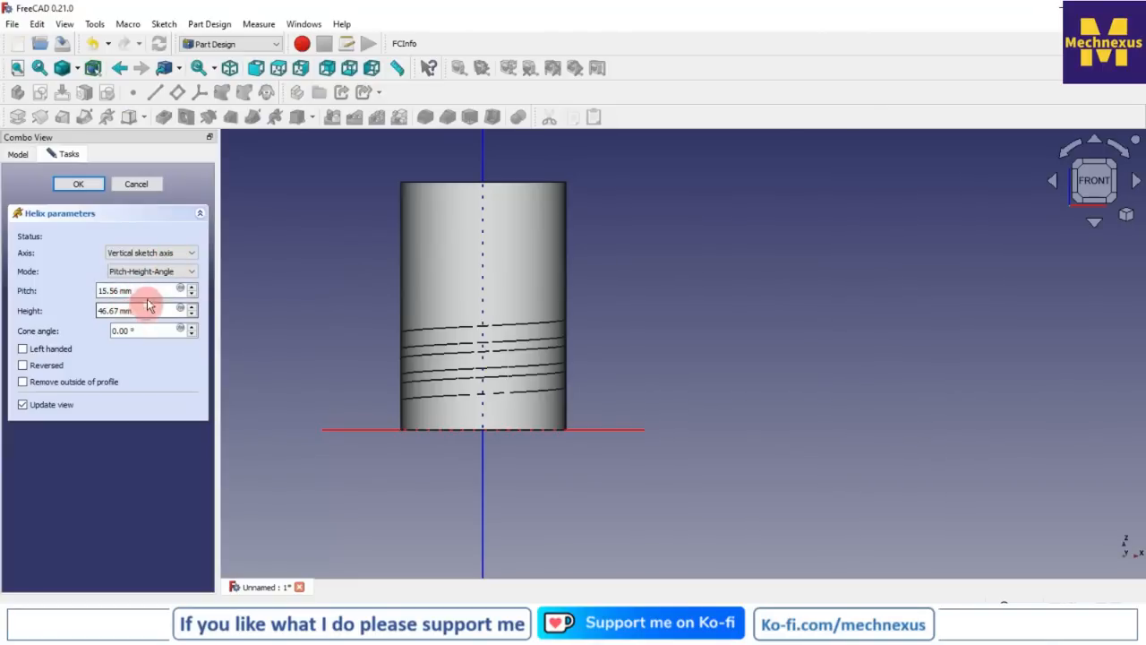
drag(160, 309, 76, 311)
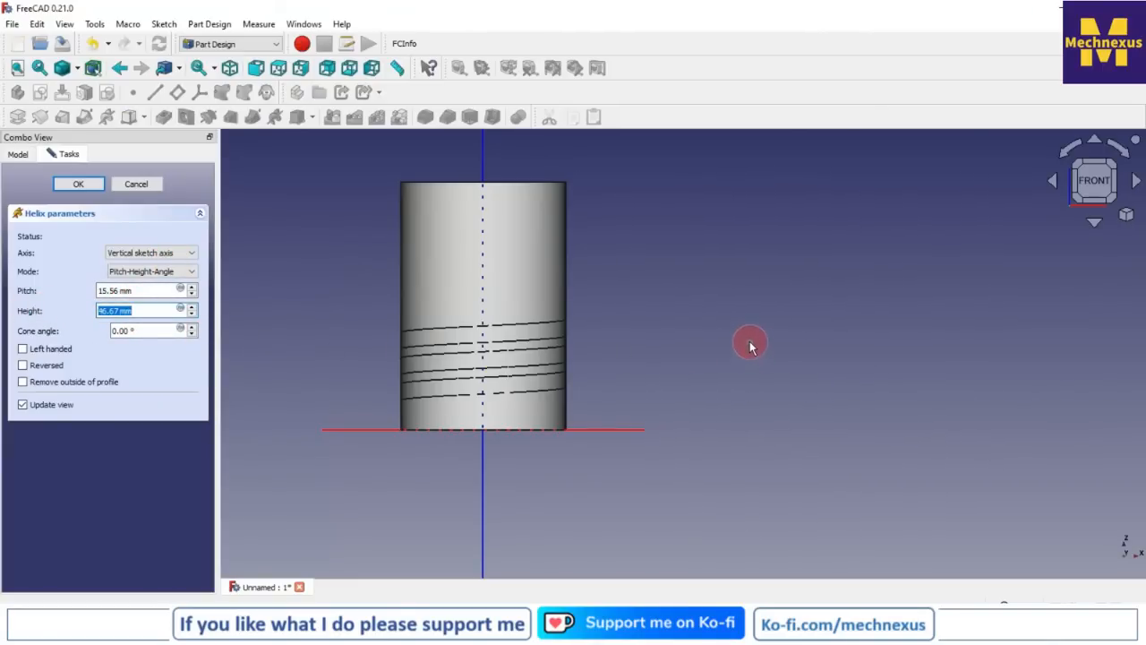
text(100)
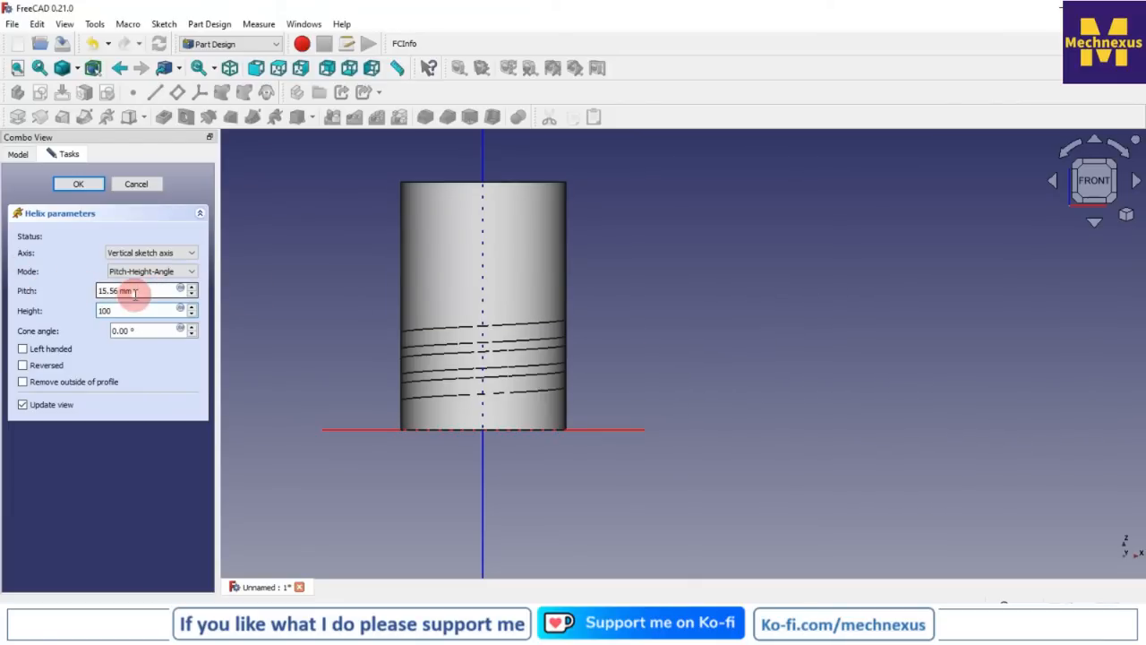
double_click(106, 291)
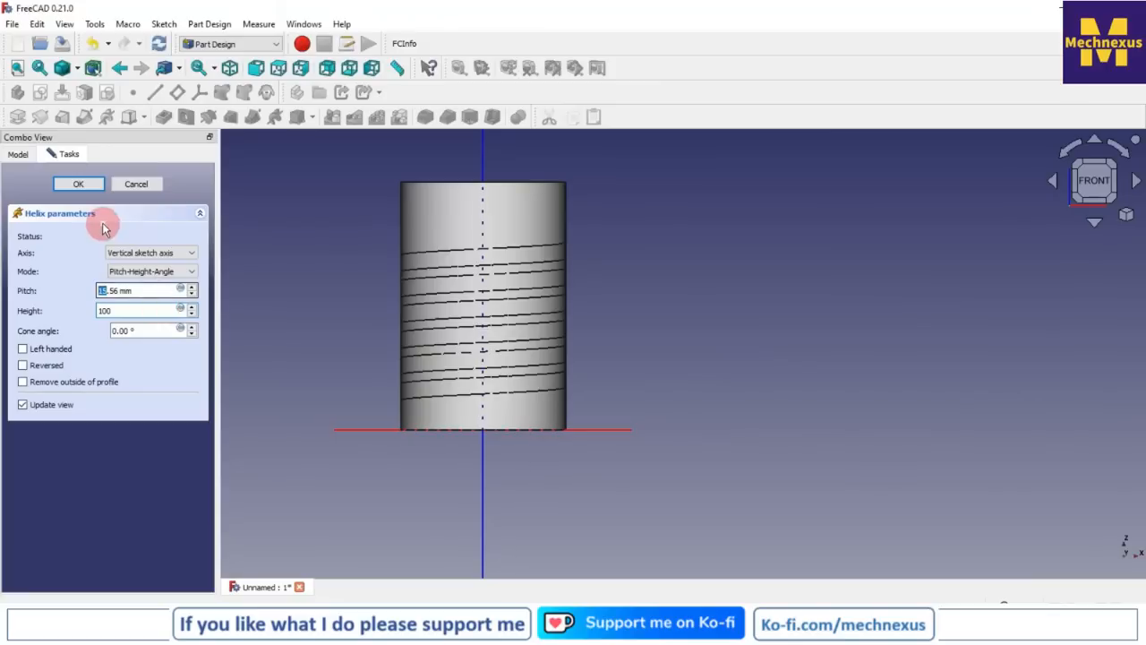
drag(166, 290, 79, 287)
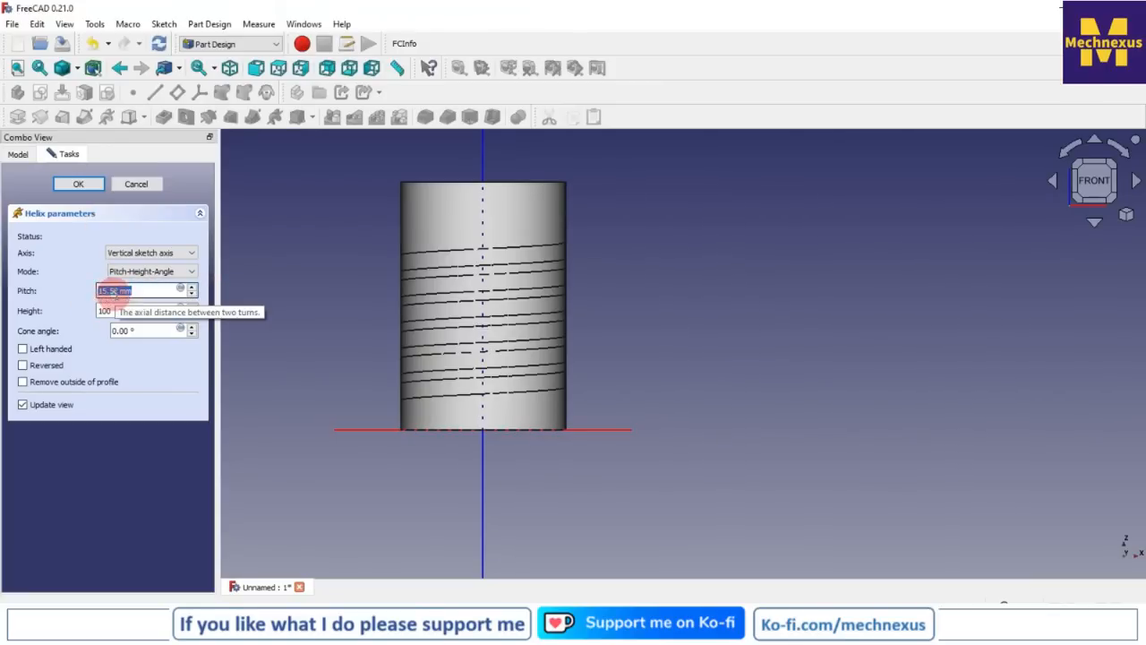
text(12)
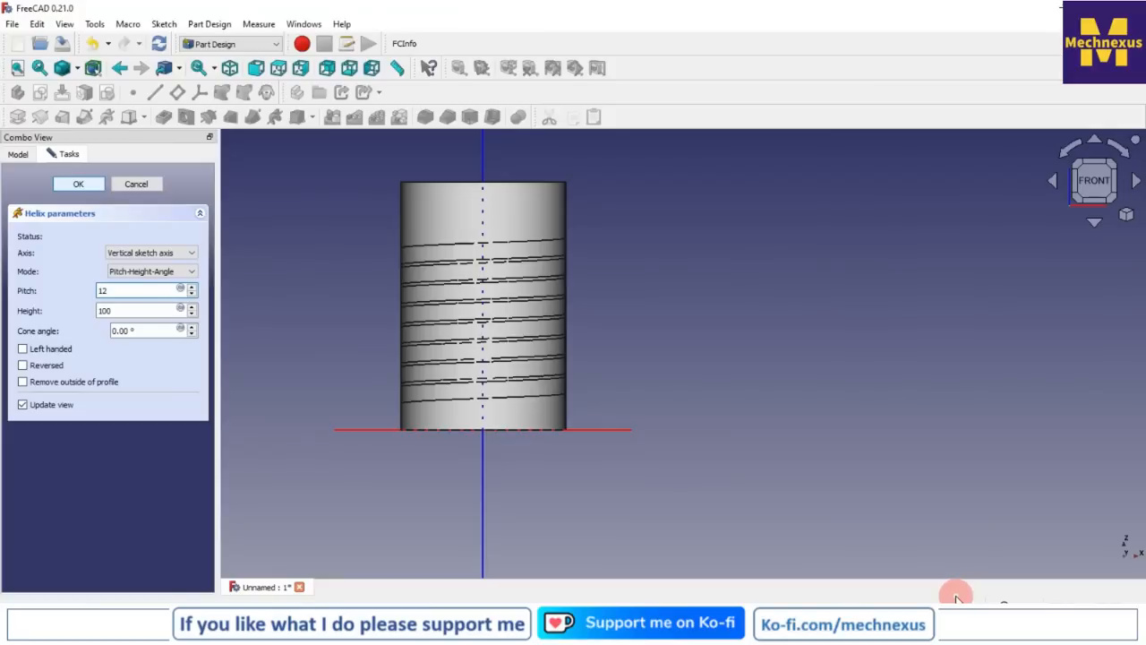
key(Return)
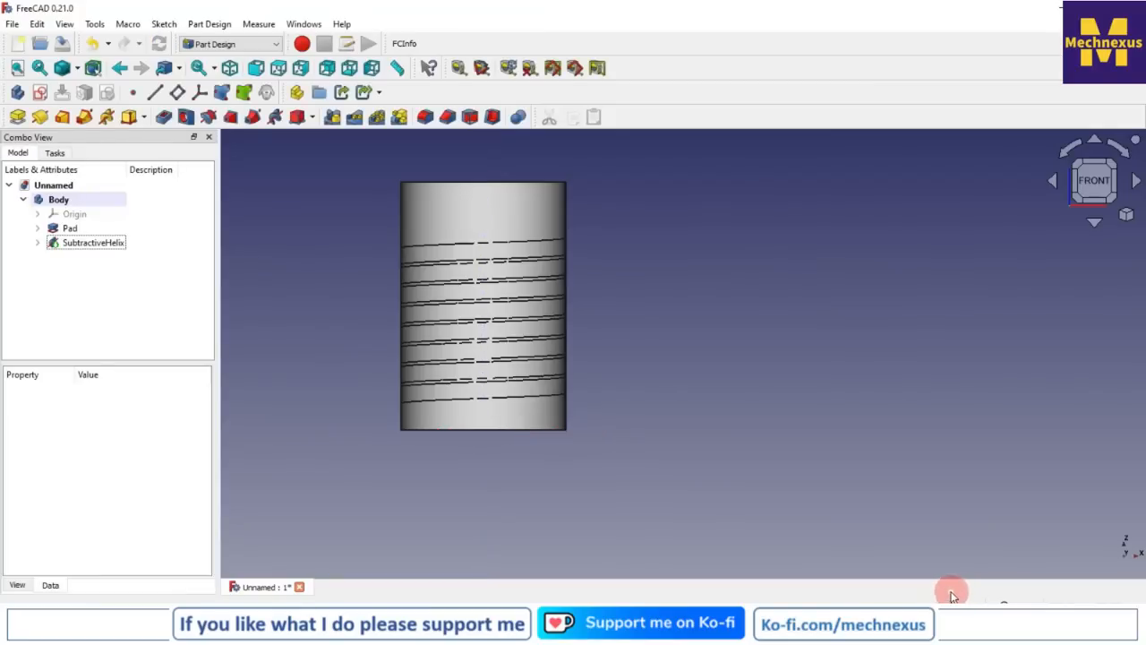
Select the Pad feature and examine the lengthened helical groove up close, from below and from the front
click(69, 229)
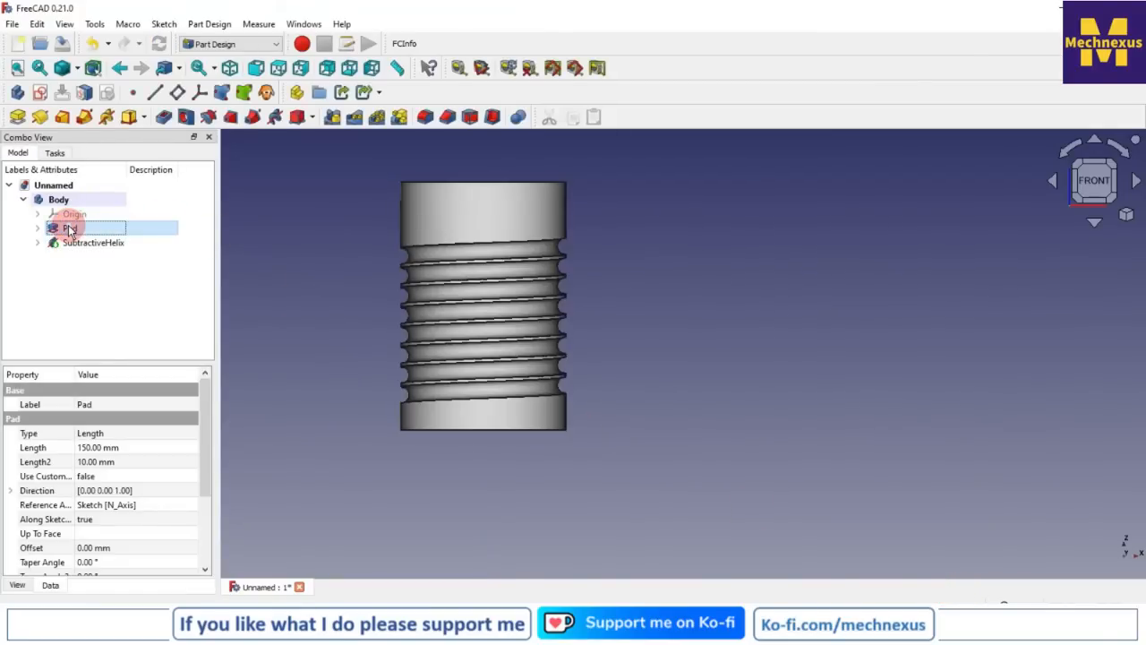
scroll(494, 266, up, 3)
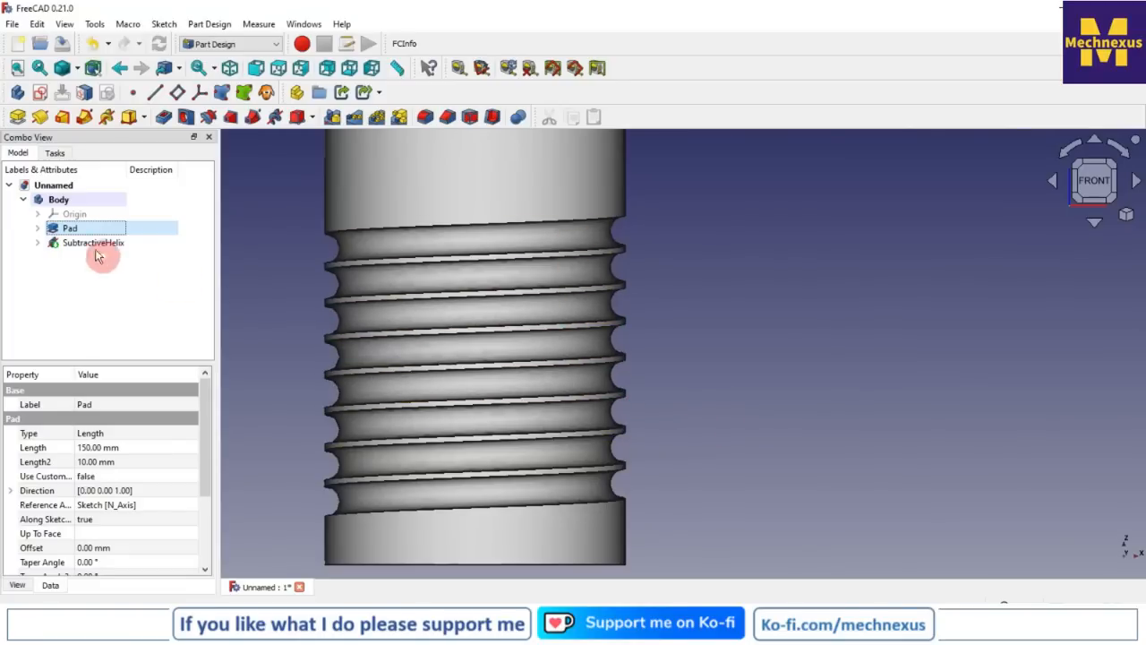
scroll(325, 266, down, 3)
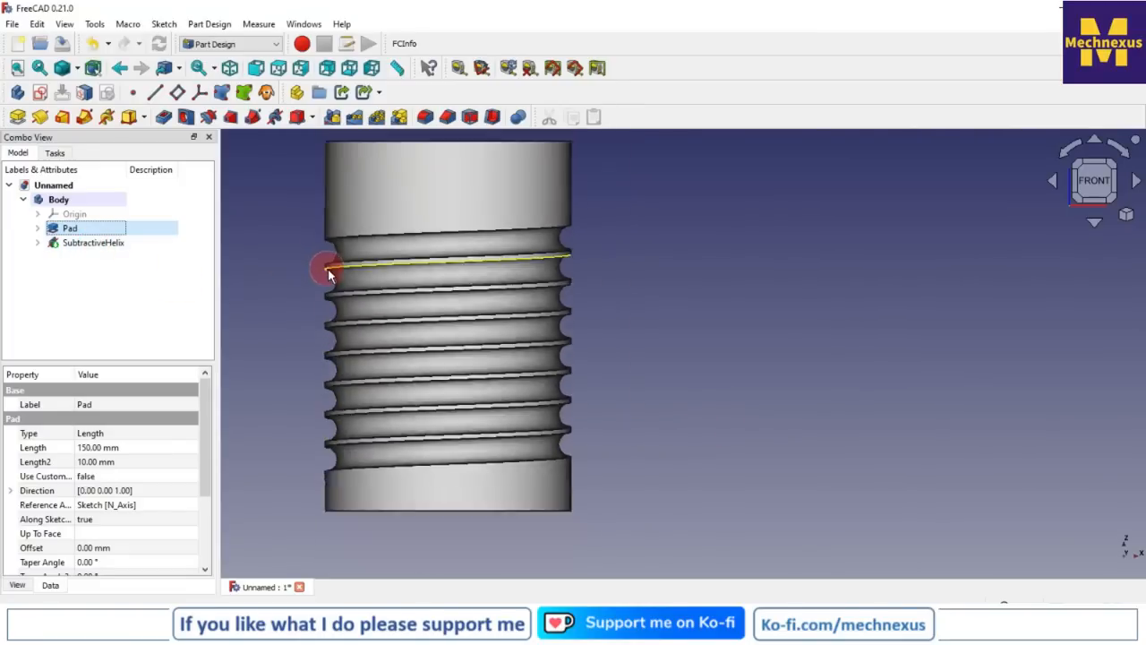
middle_drag(617, 346, 456, 325)
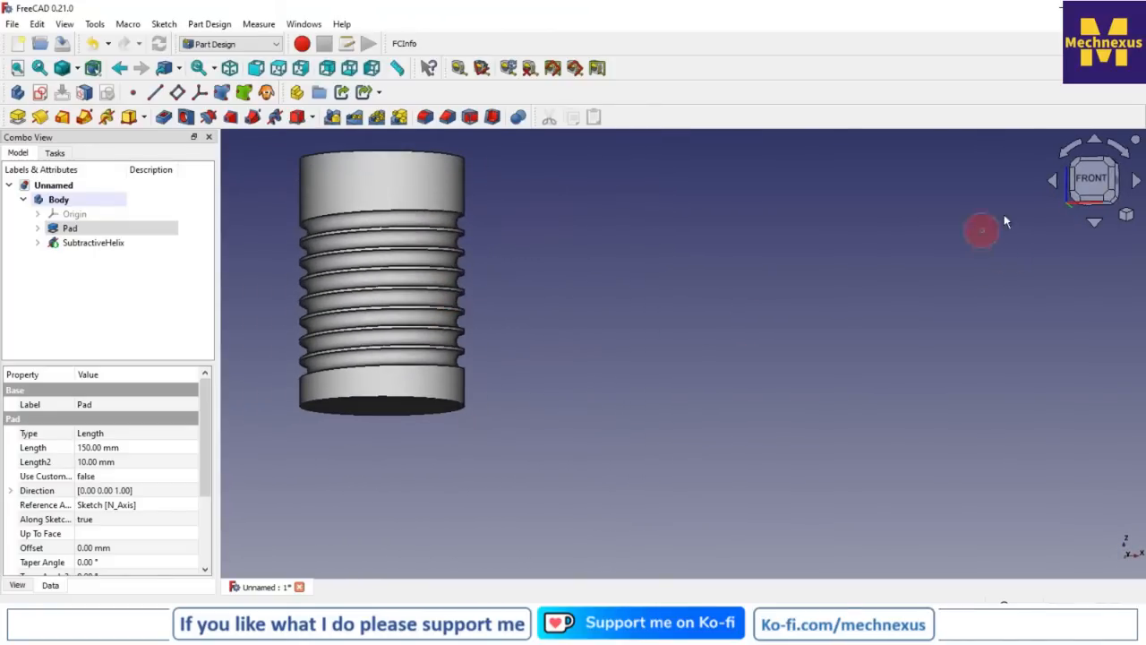
click(1091, 179)
scroll(427, 326, up, 2)
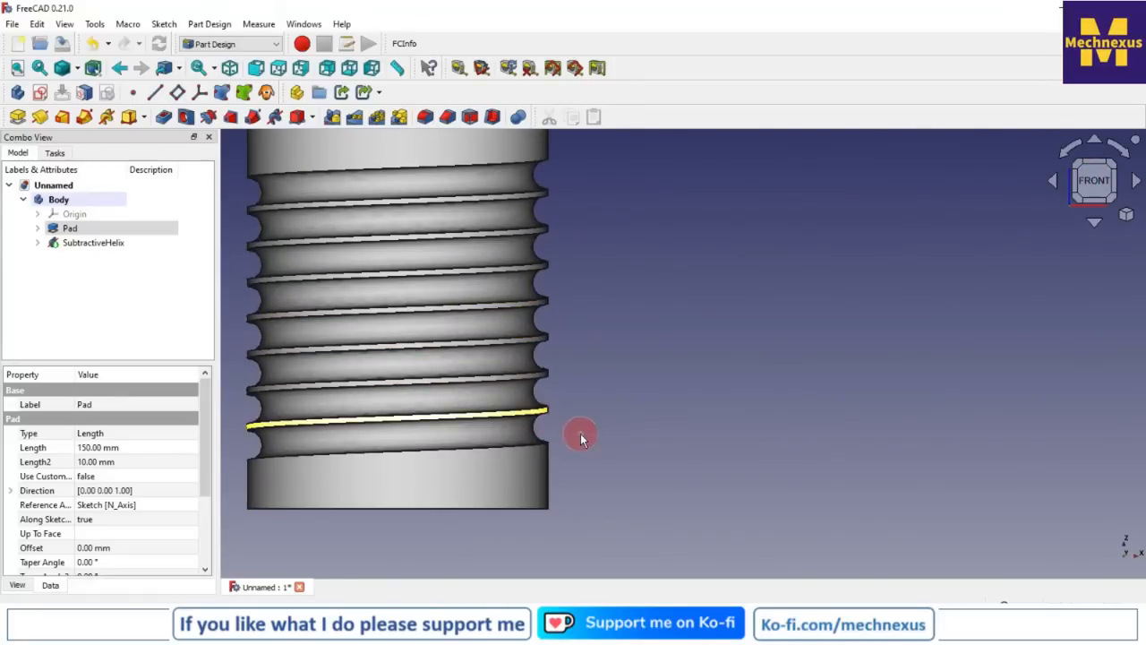
scroll(576, 425, down, 3)
scroll(477, 421, up, 2)
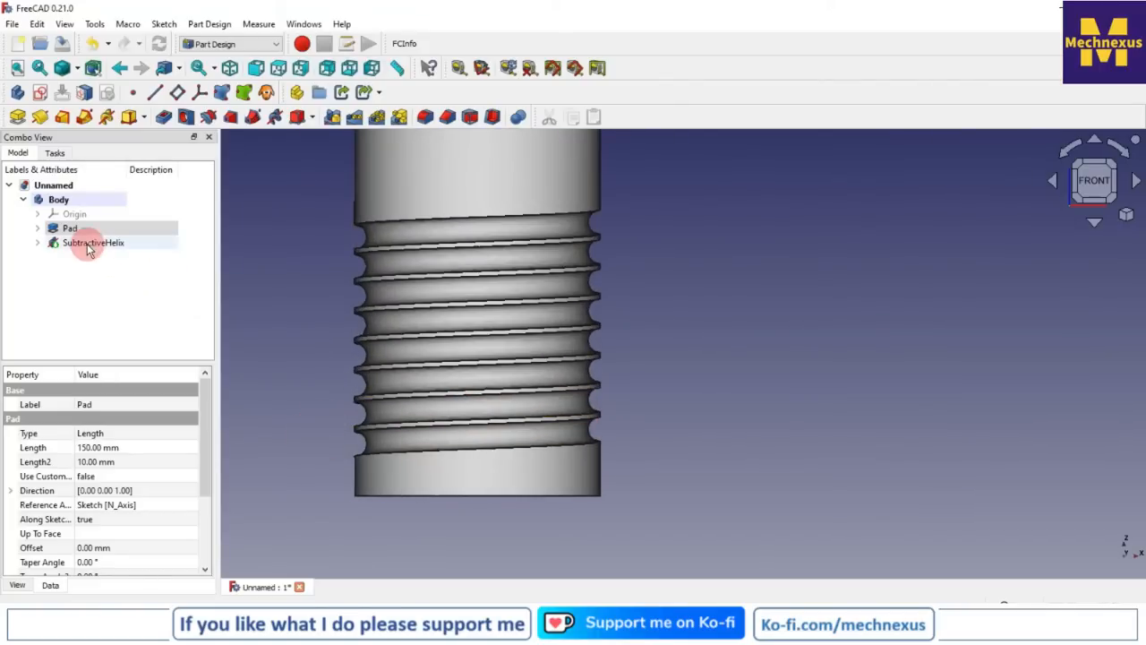
click(316, 324)
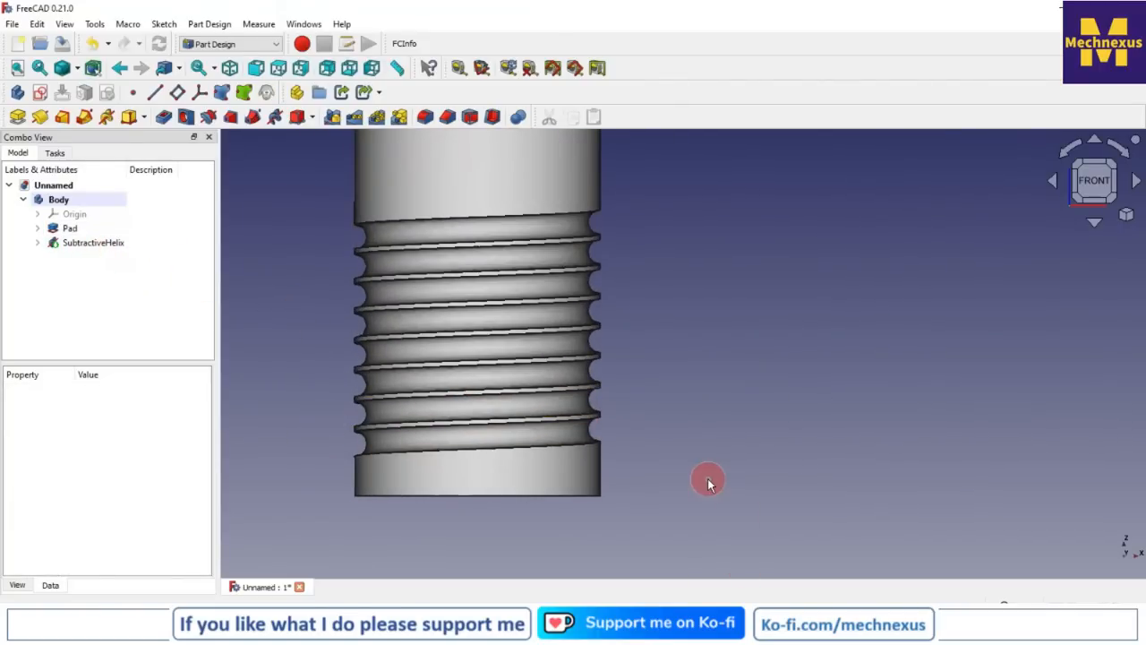
scroll(705, 475, down, 1)
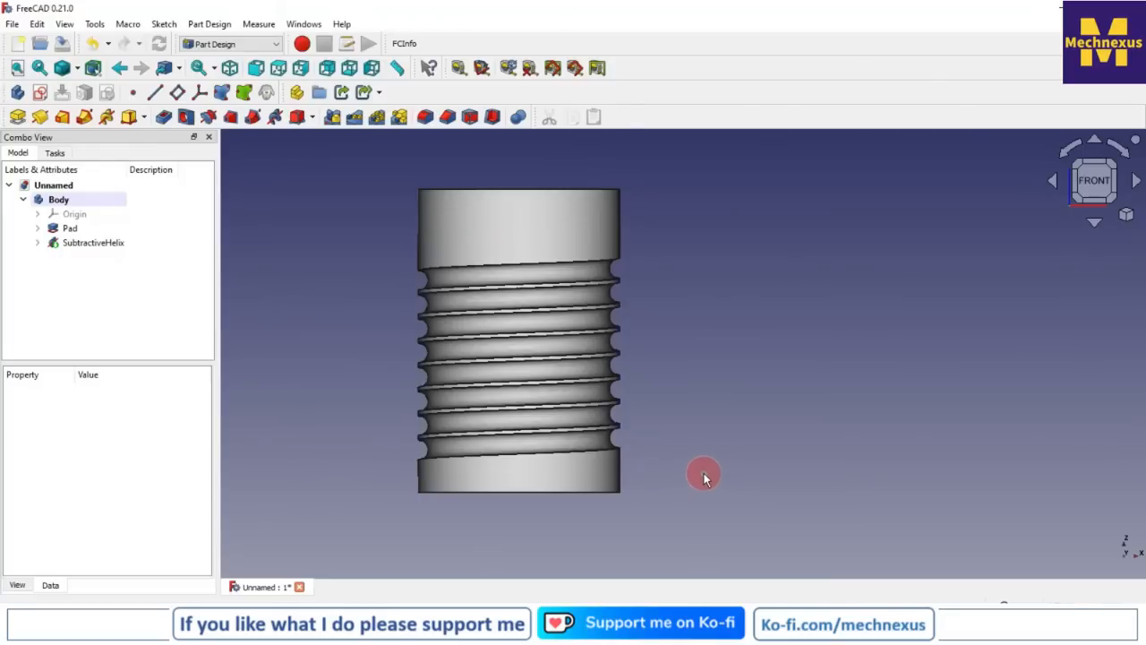
scroll(704, 473, up, 2)
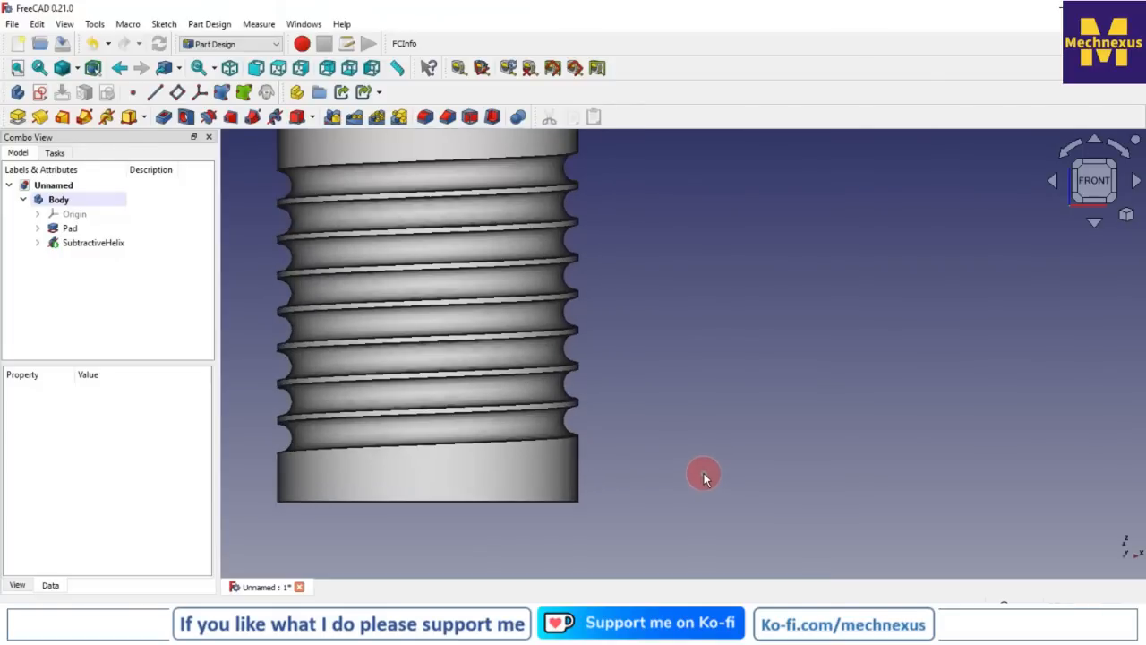
scroll(704, 473, down, 2)
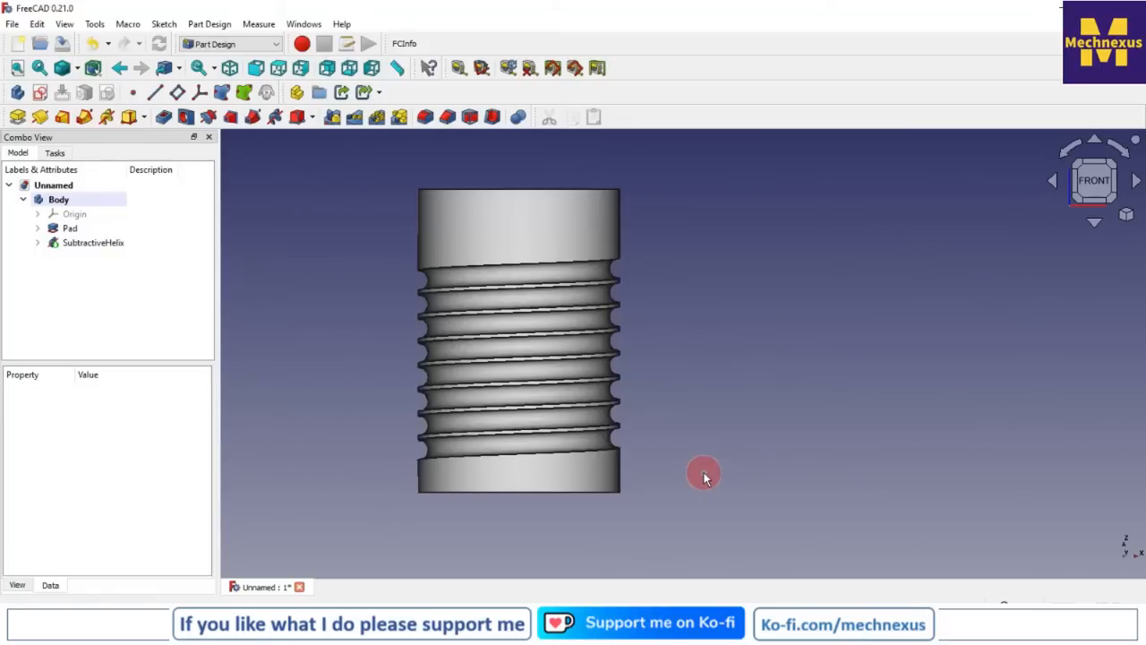